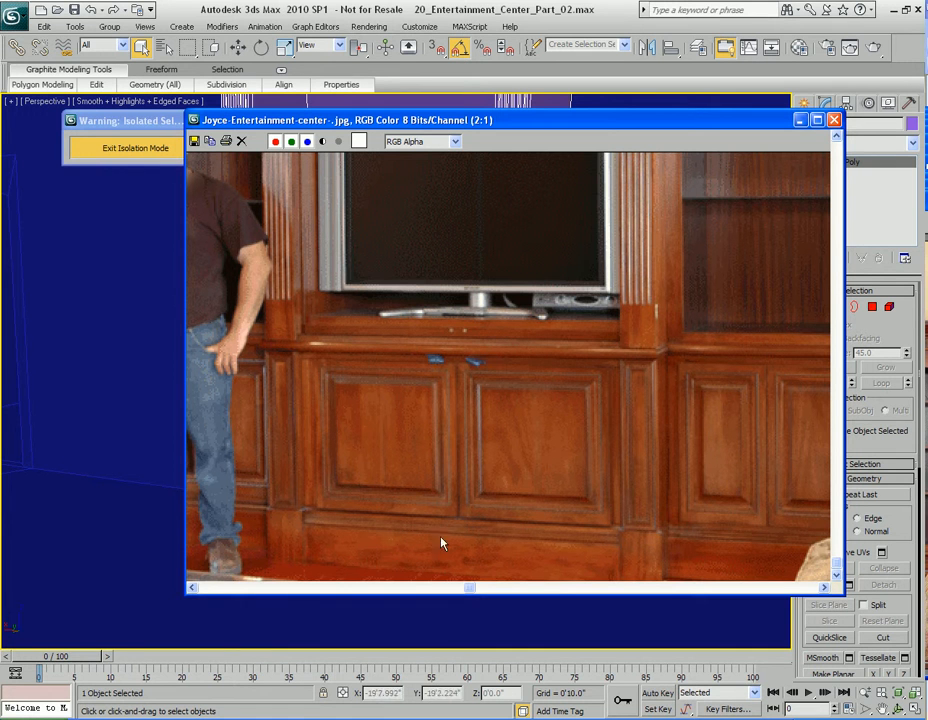
Connect the six vertical edges around the lower cabinet with one horizontal segment.
{"action": "left_click_drag", "start_coordinate": [484, 116], "coordinate": [927, 130]}
{"action": "scroll", "coordinate": [574, 454], "scroll_direction": "up", "scroll_amount": 3}
{"action": "middle_click_drag", "start_coordinate": [556, 554], "coordinate": [477, 458]}
{"action": "key", "text": "2"}
{"action": "double_click", "coordinate": [478, 458]}
{"action": "right_click", "coordinate": [496, 366]}
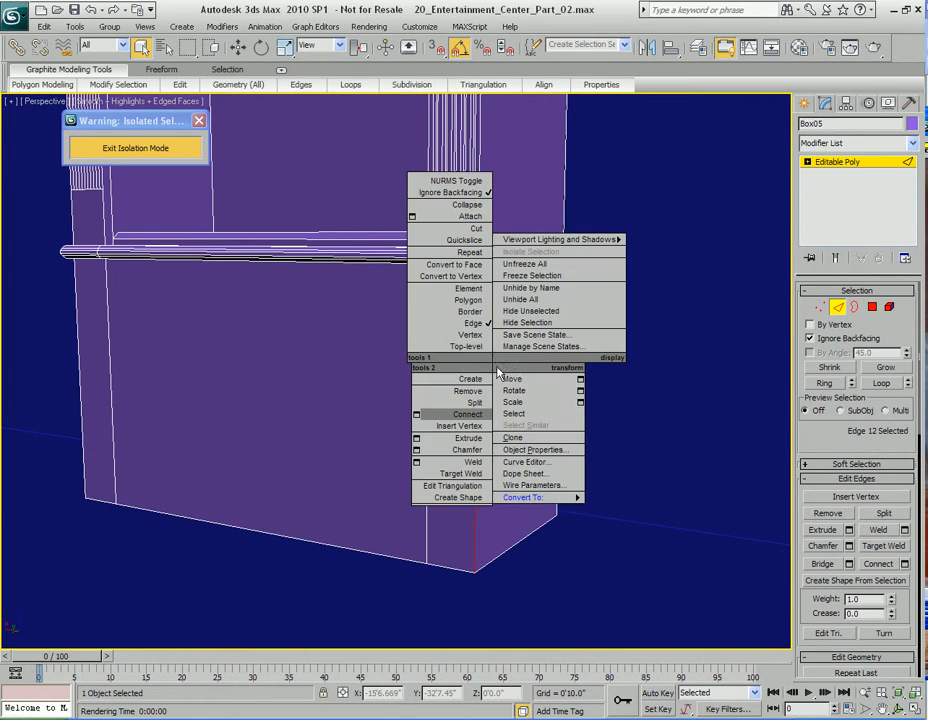
{"action": "left_click", "coordinate": [873, 390]}
{"action": "left_click", "coordinate": [824, 387]}
{"action": "middle_click_drag", "start_coordinate": [443, 441], "coordinate": [473, 425]}
{"action": "right_click", "coordinate": [476, 318]}
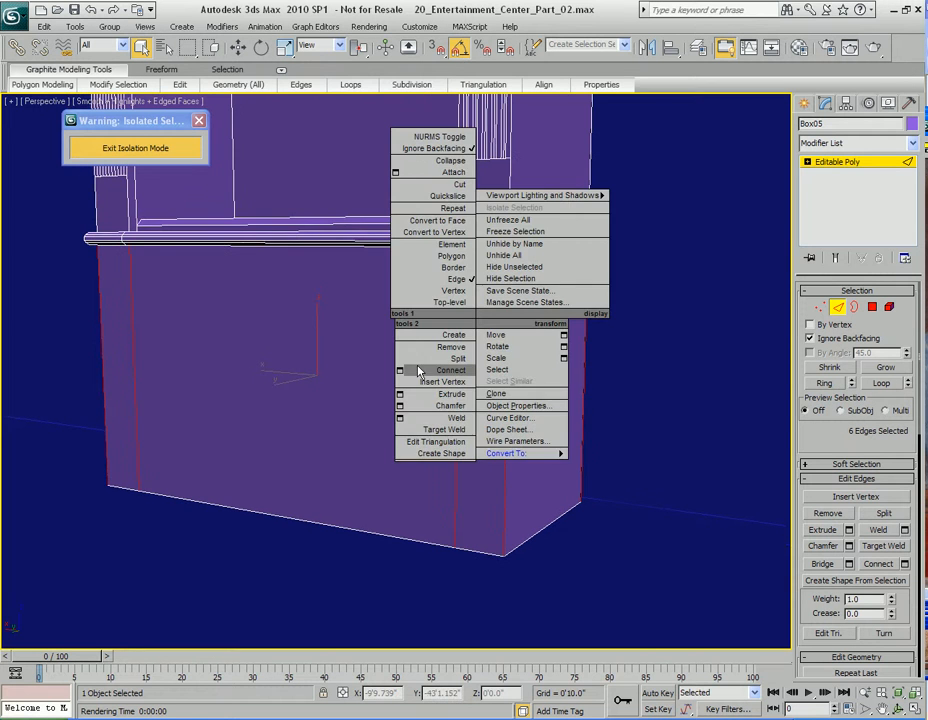
{"action": "left_click", "coordinate": [406, 377]}
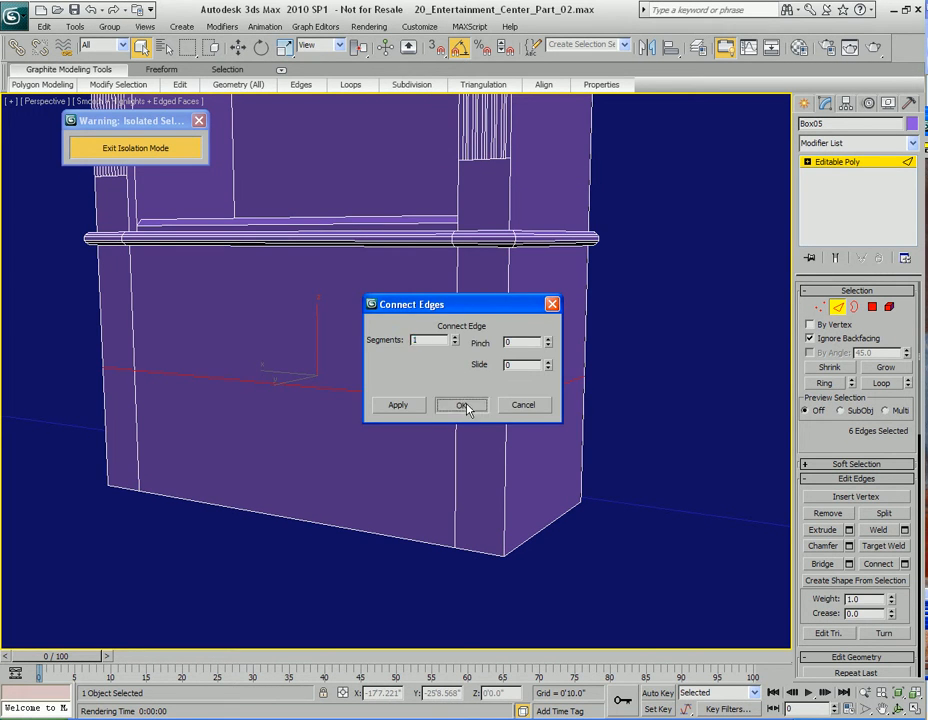
{"action": "left_click", "coordinate": [466, 467]}
Lower the new horizontal edge loop to about 5.2 inches above the floor, near the cabinet's bottom.
{"action": "key", "text": "w"}
{"action": "middle_click_drag", "start_coordinate": [487, 432], "coordinate": [486, 414]}
{"action": "left_click_drag", "start_coordinate": [317, 304], "coordinate": [329, 400]}
{"action": "key", "text": "q"}
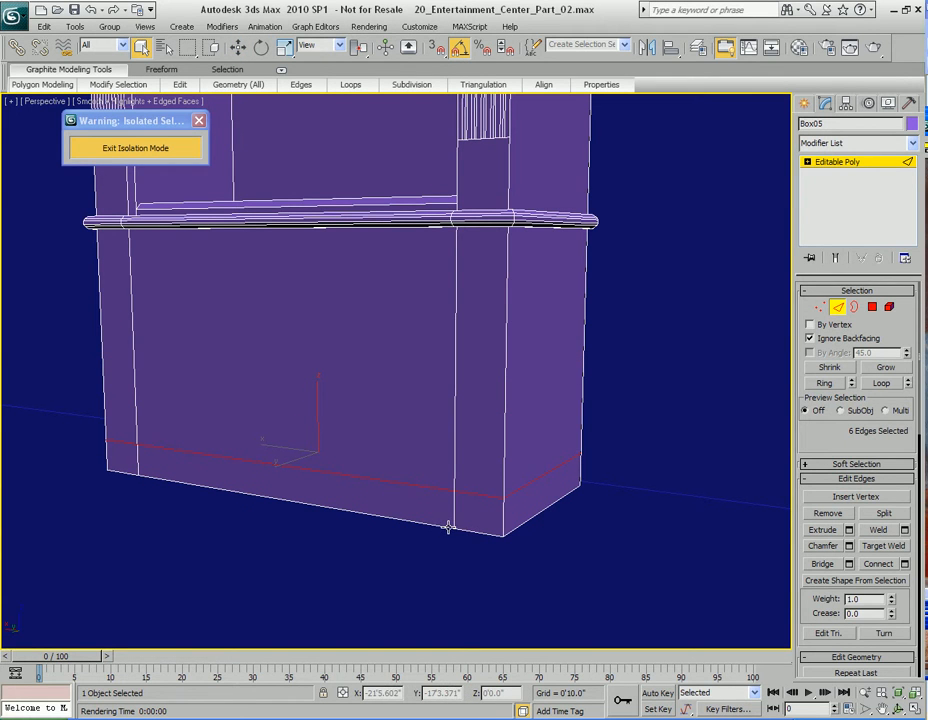
Set the base edge loop's absolute world Z position to 6 inches.
{"action": "key", "text": "w"}
{"action": "key", "text": "F12"}
{"action": "left_click_drag", "start_coordinate": [437, 327], "coordinate": [532, 302]}
{"action": "left_click_drag", "start_coordinate": [489, 363], "coordinate": [506, 364]}
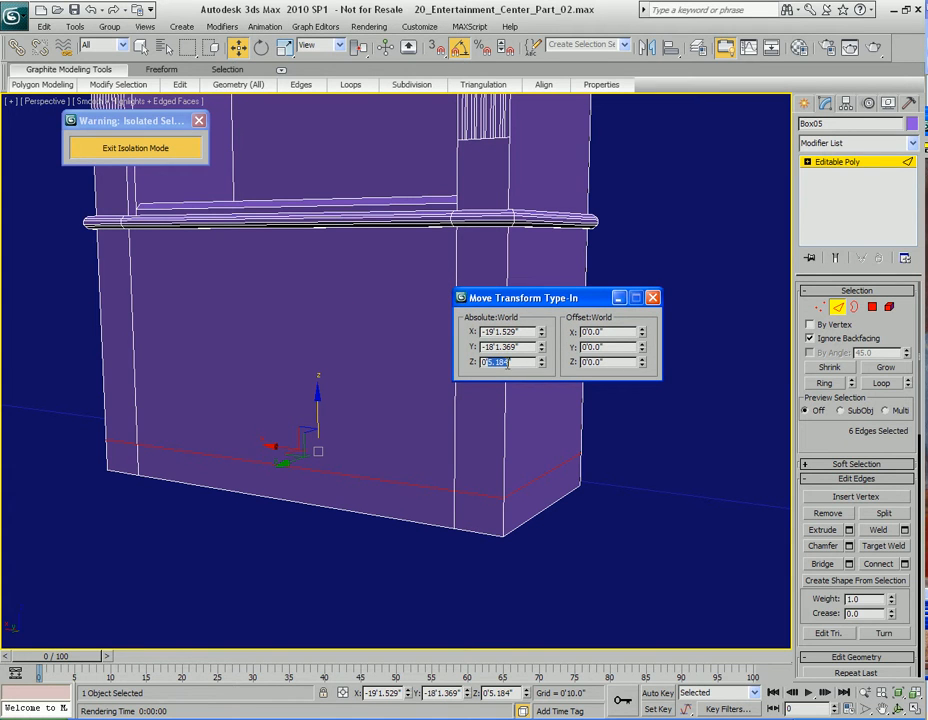
{"action": "type", "text": "6"}
{"action": "key", "text": "Tab"}
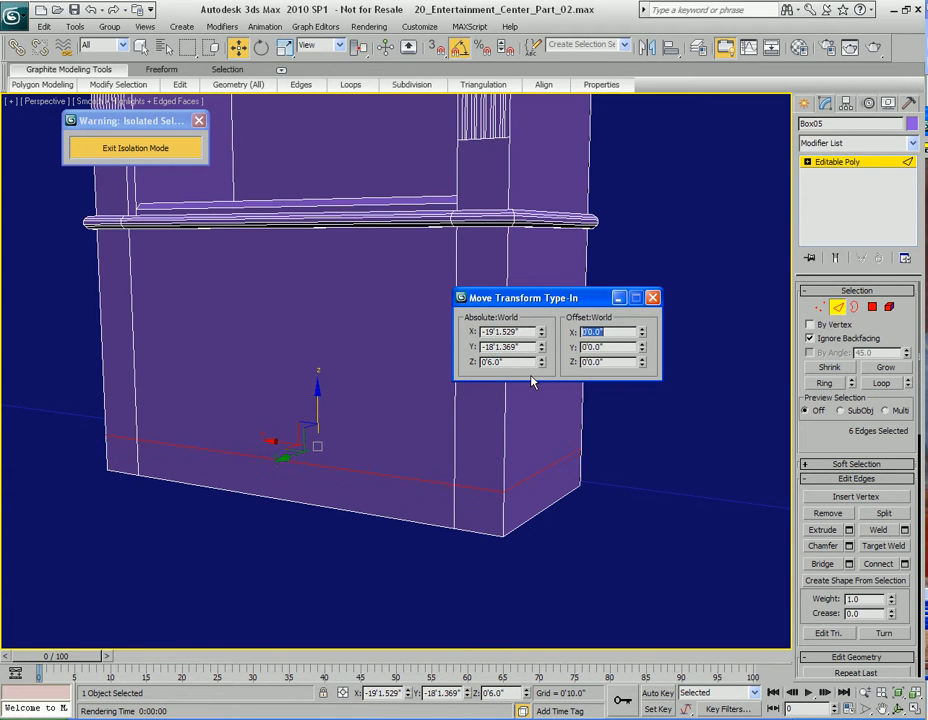
{"action": "middle_click_drag", "start_coordinate": [532, 380], "coordinate": [497, 456]}
{"action": "left_click_drag", "start_coordinate": [620, 298], "coordinate": [676, 288]}
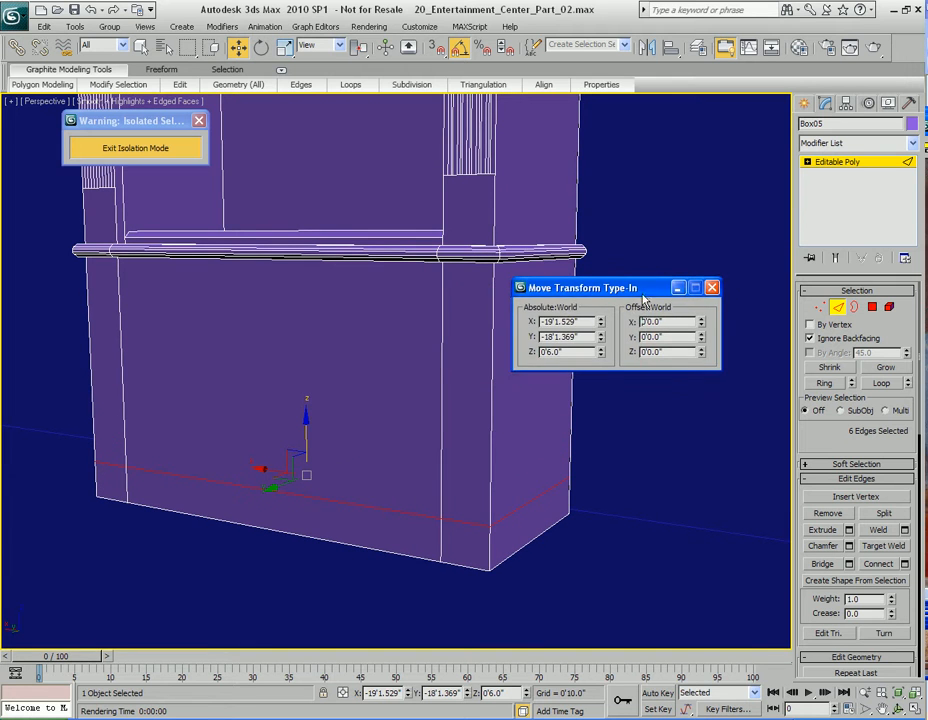
{"action": "left_click", "coordinate": [710, 291]}
Following the reference photo, extrude the four base polygons under both columns and along the cabinet sides by Local Normal.
{"action": "middle_click_drag", "start_coordinate": [550, 360], "coordinate": [594, 332]}
{"action": "left_click", "coordinate": [142, 48]}
{"action": "left_click_drag", "start_coordinate": [926, 88], "coordinate": [643, 69]}
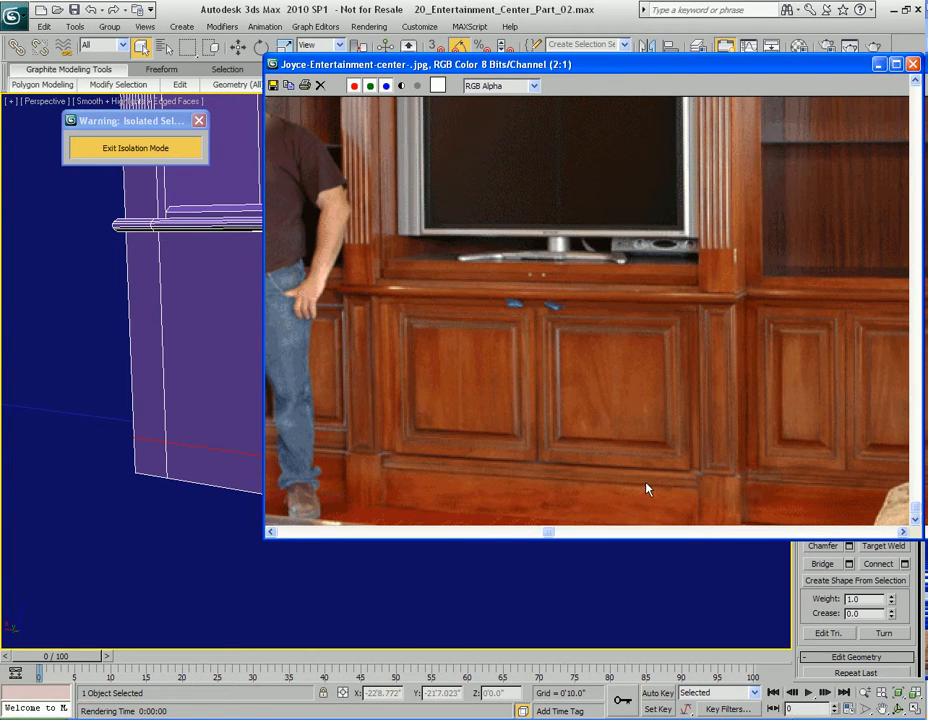
{"action": "left_click_drag", "start_coordinate": [604, 68], "coordinate": [927, 60]}
{"action": "middle_click_drag", "start_coordinate": [610, 420], "coordinate": [574, 547], "text": "alt"}
{"action": "key", "text": "4"}
{"action": "left_click", "coordinate": [567, 487]}
{"action": "left_click", "coordinate": [506, 506], "text": "ctrl"}
{"action": "middle_click_drag", "start_coordinate": [376, 483], "coordinate": [454, 492], "text": "alt"}
{"action": "middle_click_drag", "start_coordinate": [230, 535], "coordinate": [410, 497]}
{"action": "left_click", "coordinate": [350, 467], "text": "ctrl"}
{"action": "left_click", "coordinate": [396, 472], "text": "ctrl"}
{"action": "middle_click_drag", "start_coordinate": [600, 470], "coordinate": [483, 416], "text": "alt"}
{"action": "right_click", "coordinate": [491, 356]}
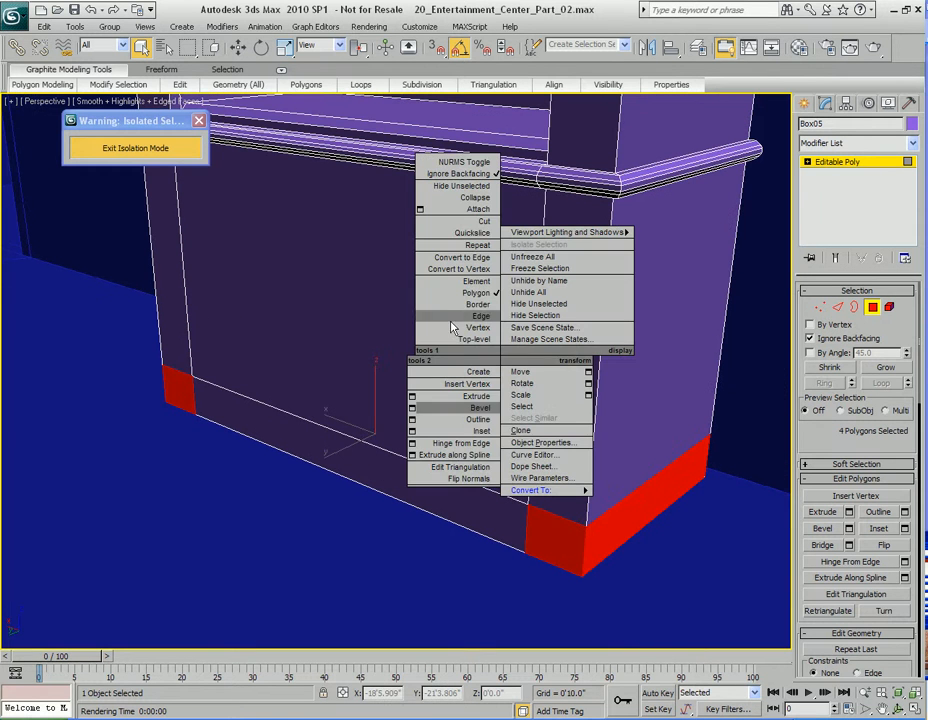
{"action": "left_click", "coordinate": [414, 398]}
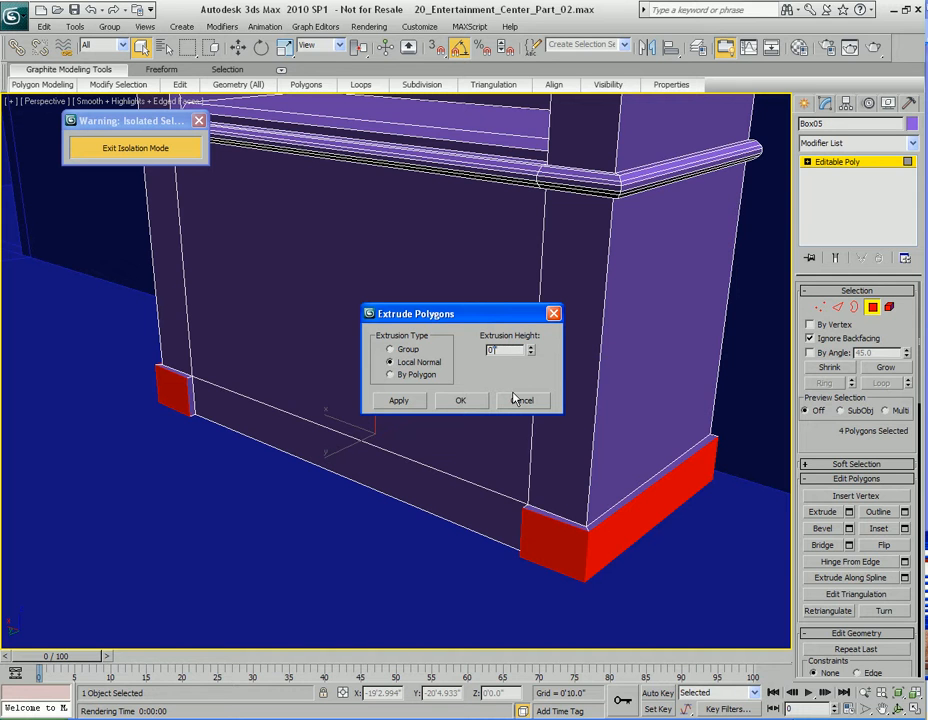
{"action": "key", "text": "Tab"}
{"action": "left_click", "coordinate": [462, 401]}
{"action": "middle_click_drag", "start_coordinate": [465, 404], "coordinate": [501, 425], "text": "alt"}
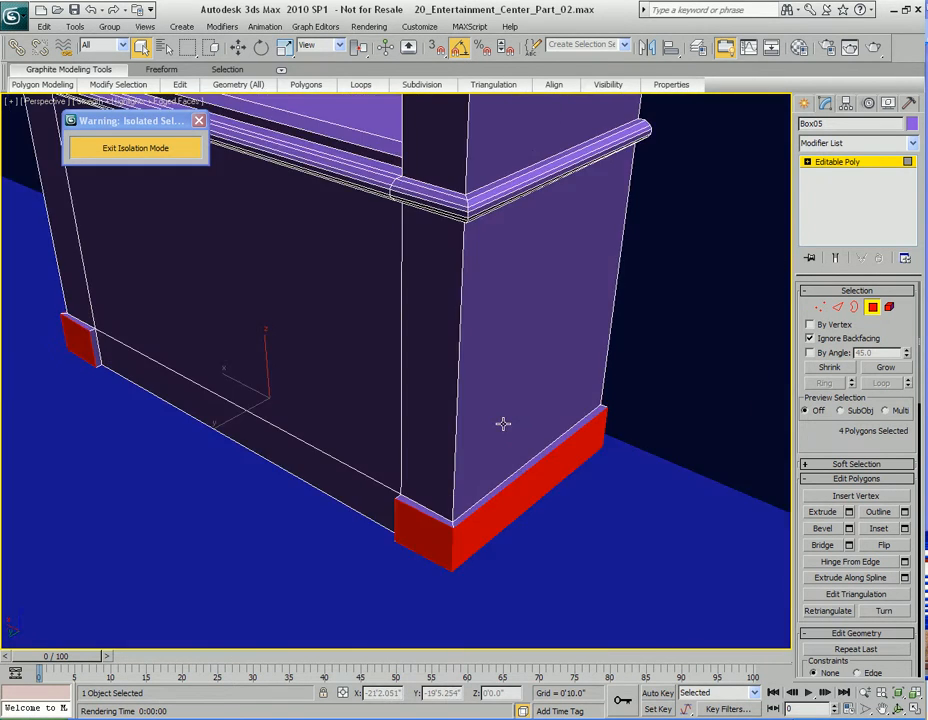
Examine the extruded base corner in the top and perspective views for faces that are out of line.
{"action": "scroll", "coordinate": [512, 387], "scroll_direction": "up", "scroll_amount": 5}
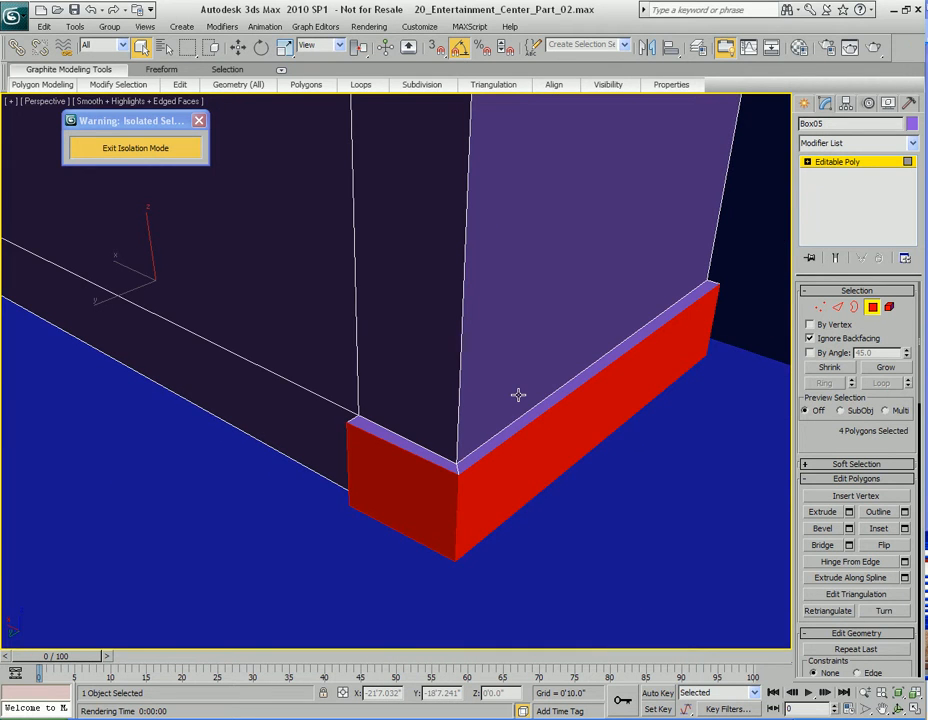
{"action": "key", "text": "t"}
{"action": "scroll", "coordinate": [460, 393], "scroll_direction": "up", "scroll_amount": 5}
{"action": "middle_click_drag", "start_coordinate": [514, 472], "coordinate": [582, 489]}
{"action": "key", "text": "F3"}
{"action": "scroll", "coordinate": [427, 421], "scroll_direction": "up", "scroll_amount": 4}
{"action": "middle_click_drag", "start_coordinate": [487, 431], "coordinate": [474, 374]}
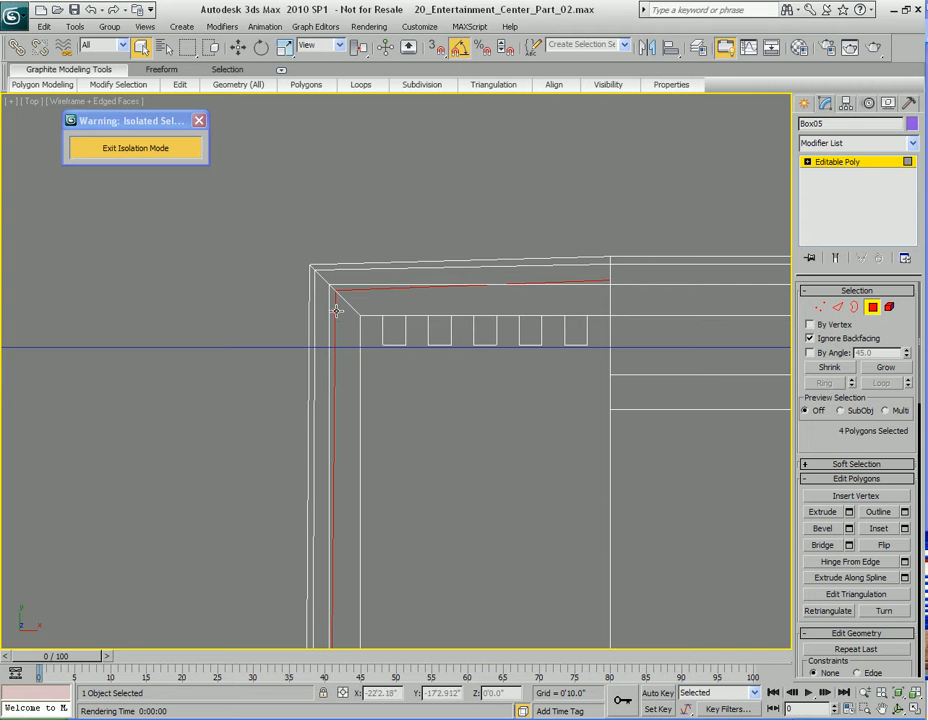
{"action": "key", "text": "F3"}
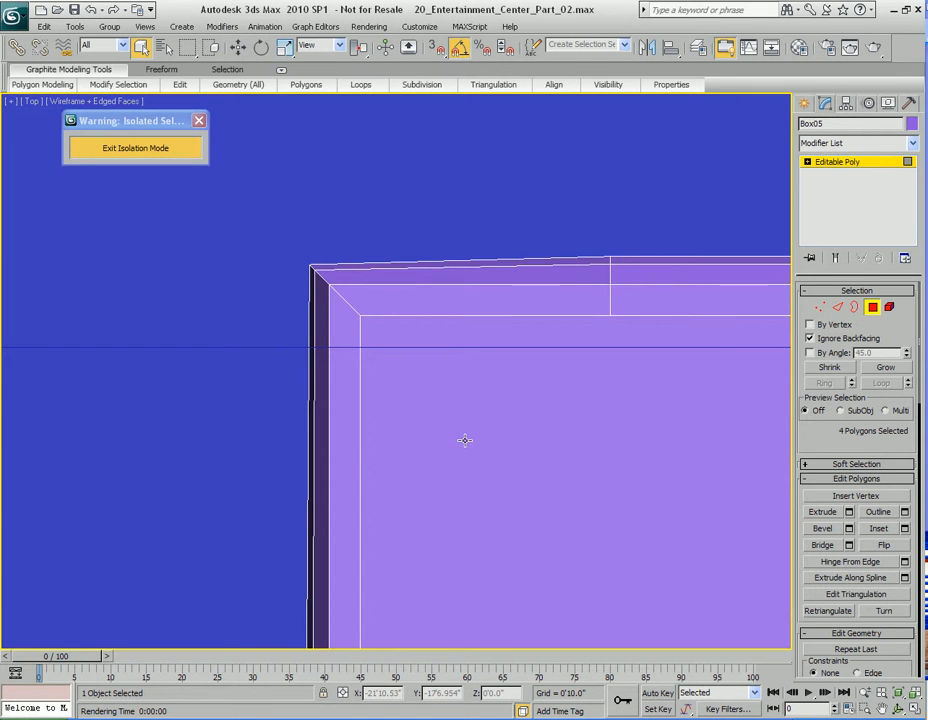
{"action": "key", "text": "p"}
{"action": "mouse_move", "coordinate": [464, 440]}
{"action": "middle_mouse_down", "text": "alt"}
{"action": "mouse_move", "coordinate": [534, 420]}
{"action": "mouse_move", "coordinate": [514, 441]}
{"action": "mouse_move", "coordinate": [519, 434]}
{"action": "middle_mouse_up", "text": "alt"}
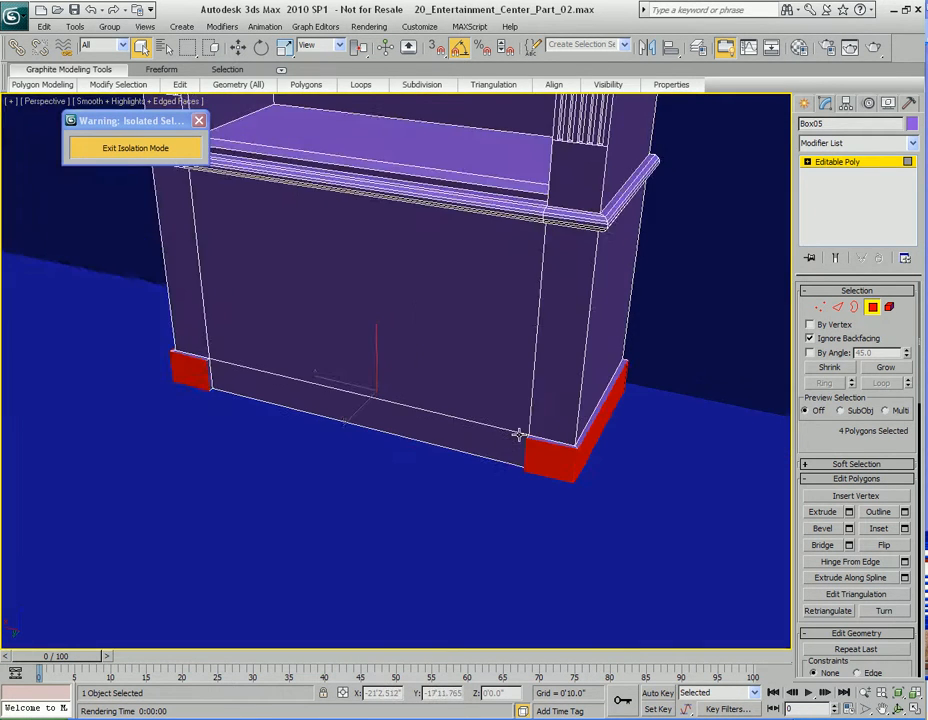
{"action": "scroll", "coordinate": [519, 434], "scroll_direction": "up", "scroll_amount": 8}
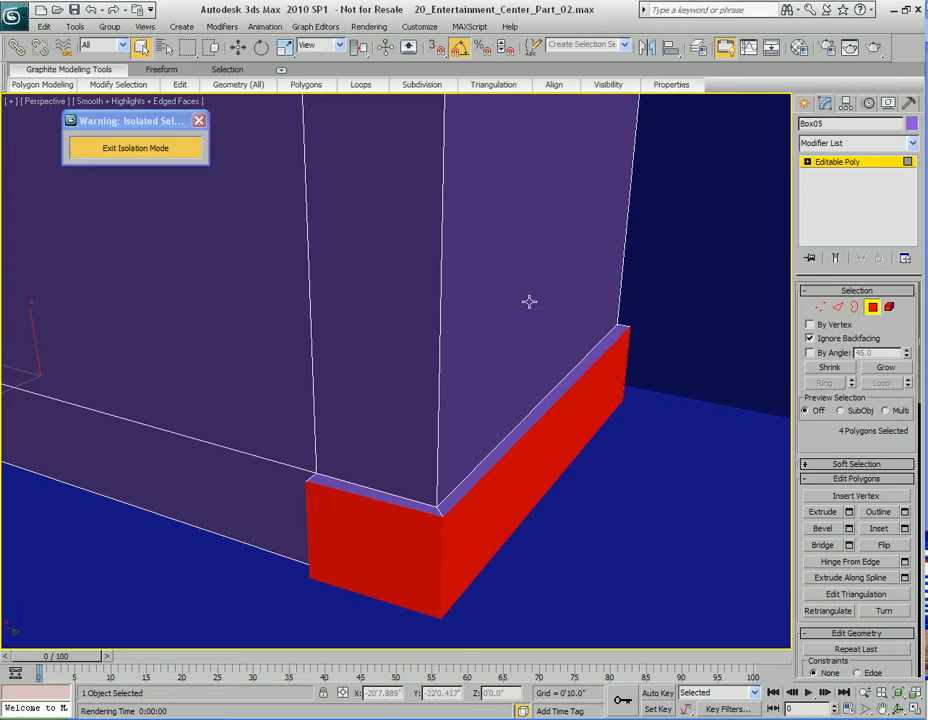
Make the side face of the extruded base block planar along X.
{"action": "left_click", "coordinate": [560, 421]}
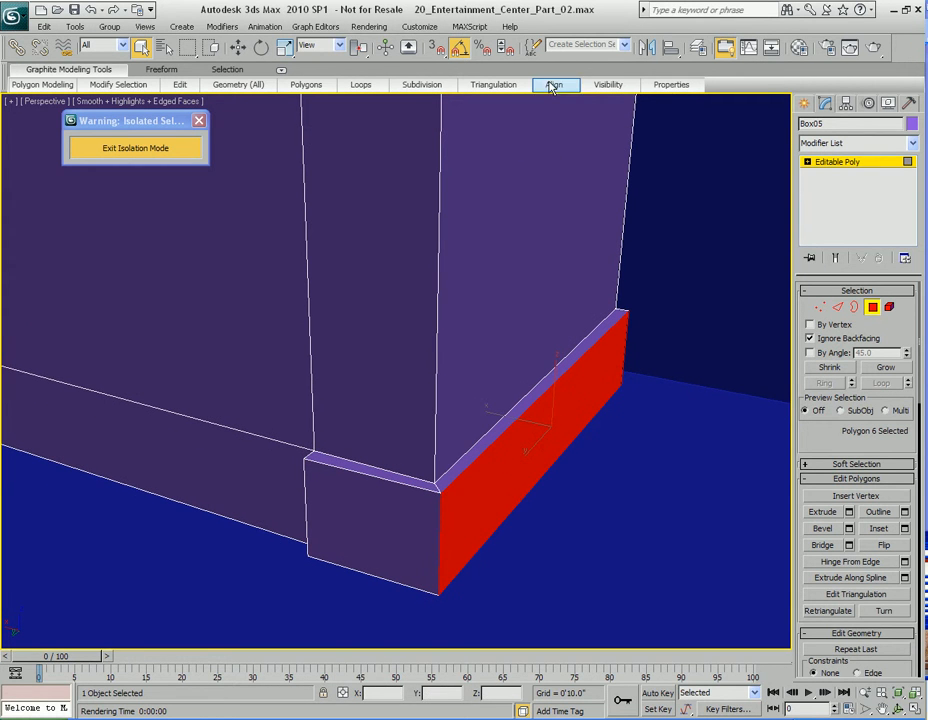
{"action": "mouse_move", "coordinate": [554, 85]}
{"action": "left_click", "coordinate": [662, 106]}
Align the two front faces of the base blocks with each other and make the opposite side face planar along X.
{"action": "middle_click_drag", "start_coordinate": [443, 425], "coordinate": [454, 383]}
{"action": "scroll", "coordinate": [288, 428], "scroll_direction": "down", "scroll_amount": 5}
{"action": "middle_click_drag", "start_coordinate": [288, 428], "coordinate": [544, 439]}
{"action": "left_click", "coordinate": [605, 445]}
{"action": "middle_click_drag", "start_coordinate": [235, 378], "coordinate": [430, 380], "text": "alt"}
{"action": "left_click", "coordinate": [411, 411], "text": "ctrl"}
{"action": "middle_click_drag", "start_coordinate": [607, 164], "coordinate": [525, 240]}
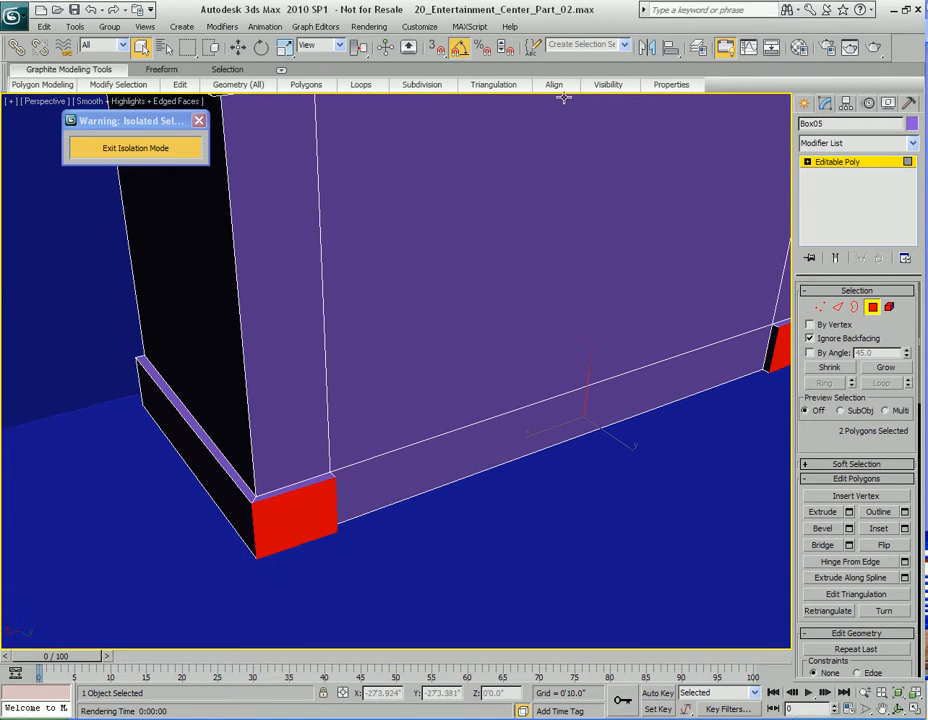
{"action": "mouse_move", "coordinate": [560, 90]}
{"action": "left_click", "coordinate": [185, 440]}
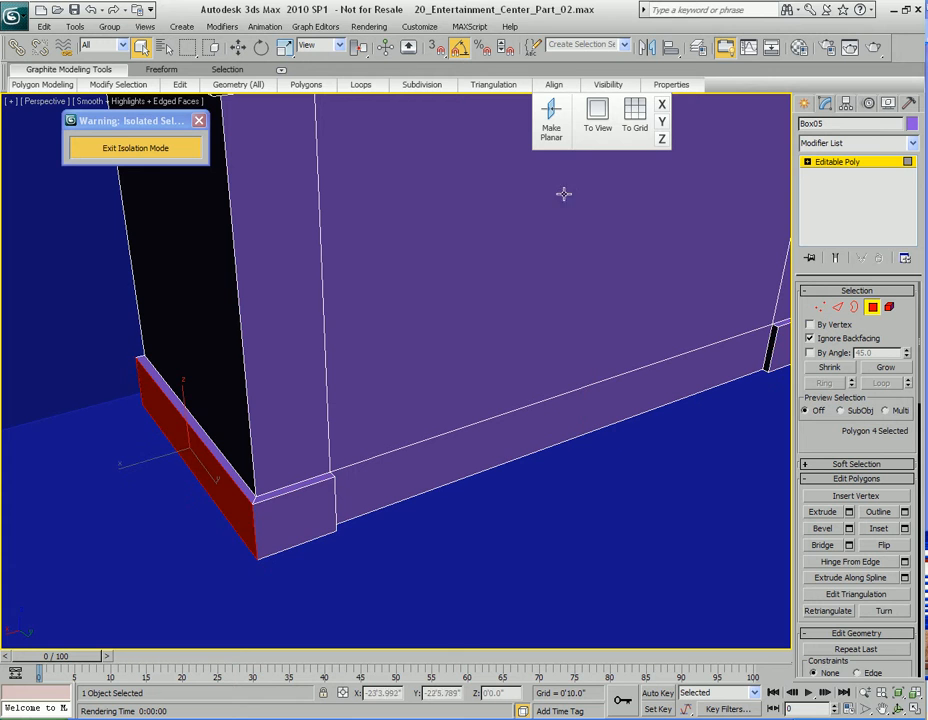
{"action": "left_click", "coordinate": [660, 106]}
{"action": "middle_click_drag", "start_coordinate": [661, 360], "coordinate": [359, 338], "text": "alt"}
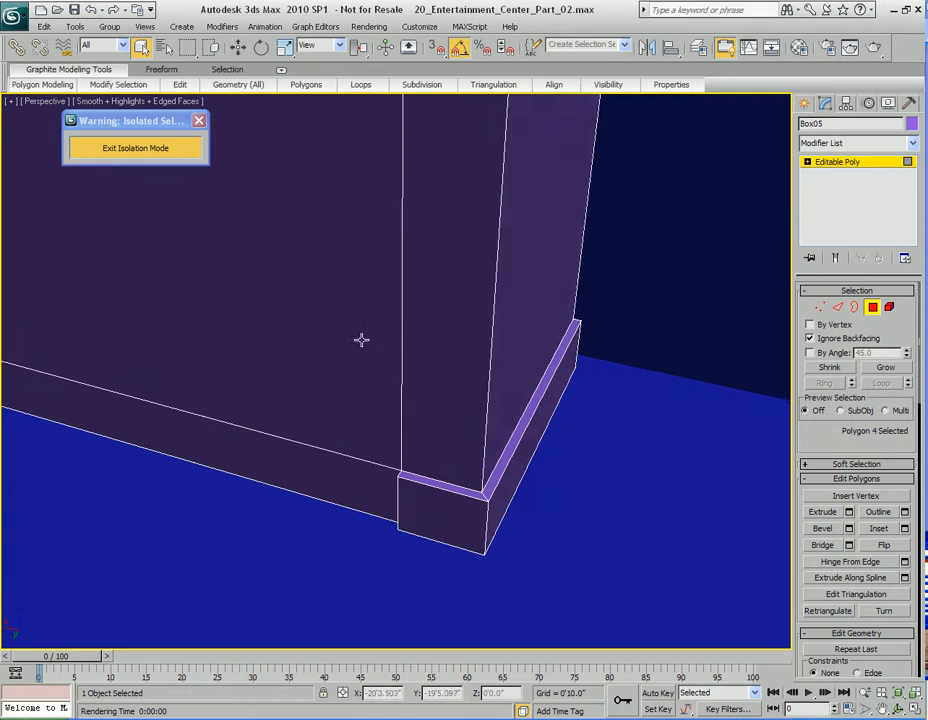
Lower the four outer top edges of the base blocks slightly to give the base trim a sloped top.
{"action": "middle_click_drag", "start_coordinate": [454, 377], "coordinate": [470, 361], "text": "alt"}
{"action": "scroll", "coordinate": [464, 348], "scroll_direction": "up", "scroll_amount": 3}
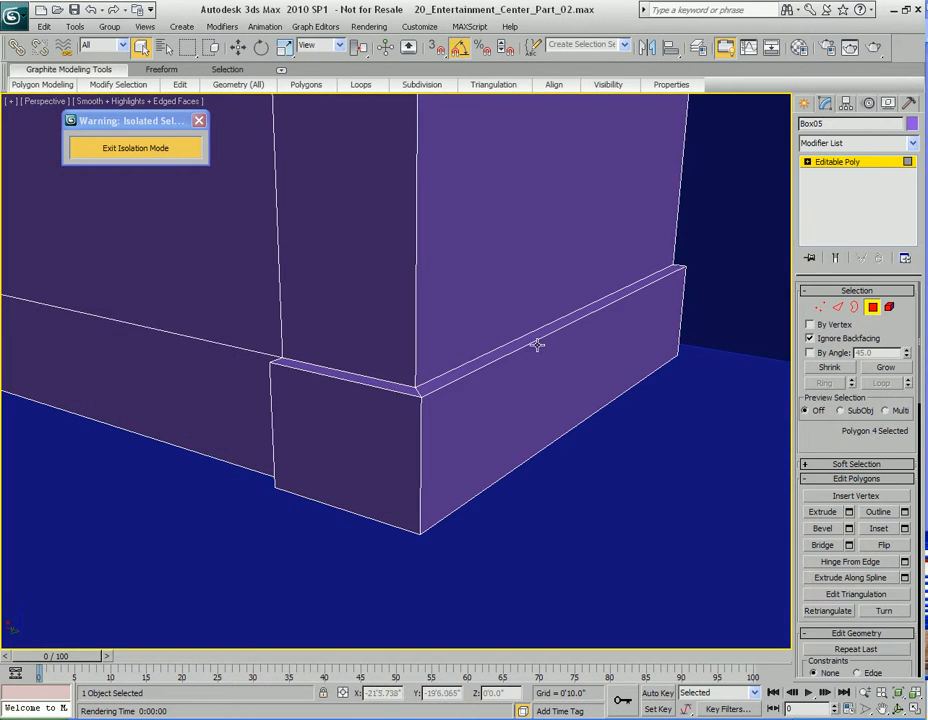
{"action": "key", "text": "2"}
{"action": "left_click", "coordinate": [548, 332]}
{"action": "left_click", "coordinate": [375, 388], "text": "ctrl"}
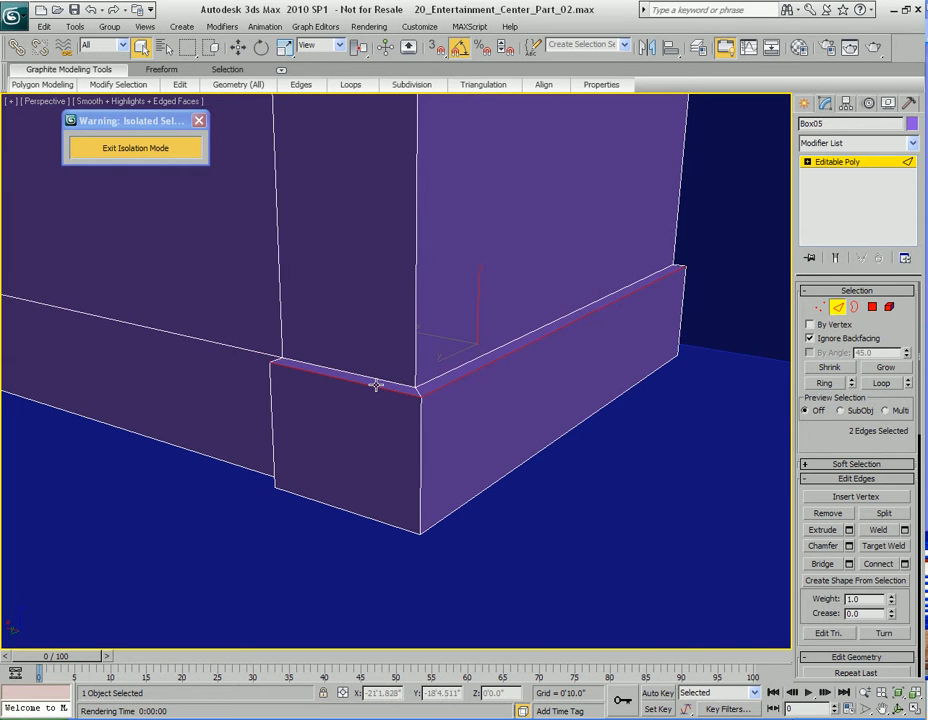
{"action": "middle_click_drag", "start_coordinate": [375, 386], "coordinate": [427, 404], "text": "alt"}
{"action": "scroll", "coordinate": [334, 388], "scroll_direction": "down", "scroll_amount": 3}
{"action": "middle_click_drag", "start_coordinate": [338, 364], "coordinate": [431, 367], "text": "alt"}
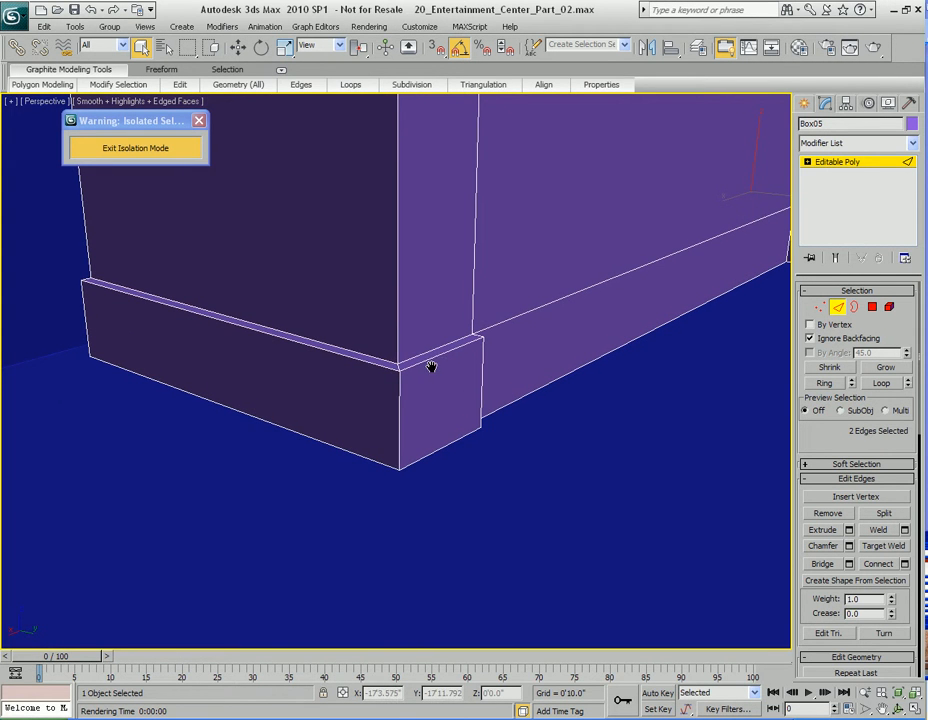
{"action": "left_click", "coordinate": [437, 356], "text": "ctrl"}
{"action": "left_click", "coordinate": [369, 364], "text": "ctrl"}
{"action": "middle_click_drag", "start_coordinate": [532, 374], "coordinate": [509, 401], "text": "alt"}
{"action": "scroll", "coordinate": [600, 420], "scroll_direction": "down", "scroll_amount": 3}
{"action": "scroll", "coordinate": [488, 408], "scroll_direction": "up", "scroll_amount": 3}
{"action": "scroll", "coordinate": [509, 401], "scroll_direction": "up", "scroll_amount": 3}
{"action": "key", "text": "w"}
{"action": "middle_click_drag", "start_coordinate": [548, 324], "coordinate": [563, 360]}
{"action": "left_click_drag", "start_coordinate": [182, 292], "coordinate": [186, 299]}
{"action": "mouse_move", "coordinate": [362, 344]}
{"action": "middle_mouse_down", "text": "alt"}
{"action": "mouse_move", "coordinate": [441, 348]}
{"action": "mouse_move", "coordinate": [379, 346]}
{"action": "middle_mouse_up", "text": "alt"}
{"action": "key", "text": "q"}
Render the perspective view to check the sloped base trim, and save the scene.
{"action": "key", "text": "shift+q"}
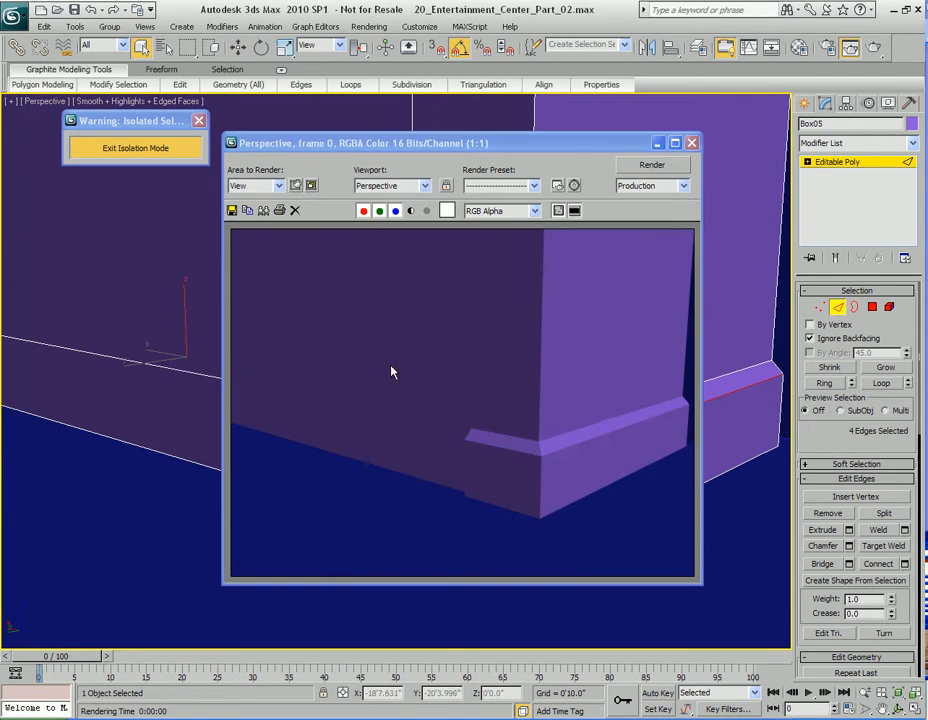
{"action": "left_click", "coordinate": [691, 143]}
{"action": "scroll", "coordinate": [350, 383], "scroll_direction": "down", "scroll_amount": 10}
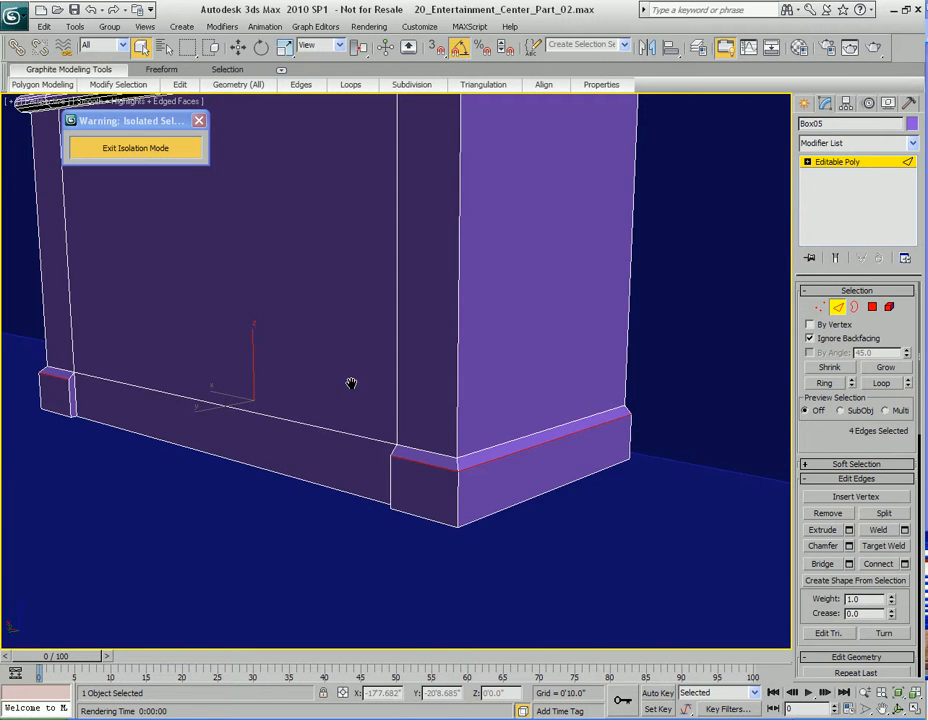
{"action": "middle_click_drag", "start_coordinate": [382, 427], "coordinate": [398, 389], "text": "alt"}
{"action": "key", "text": "2"}
{"action": "key", "text": "ctrl+s"}
Select the front polygons of both lower columns, checking their panel detail against the reference photo.
{"action": "middle_click_drag", "start_coordinate": [487, 381], "coordinate": [400, 401]}
{"action": "key", "text": "4"}
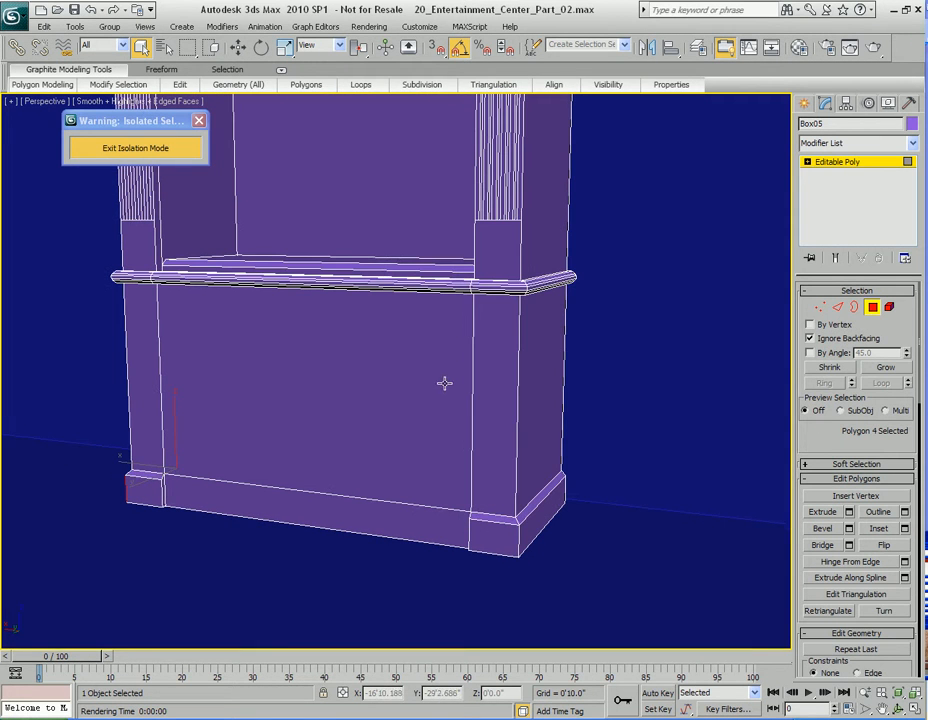
{"action": "left_click", "coordinate": [496, 395]}
{"action": "left_click", "coordinate": [145, 331], "text": "ctrl"}
{"action": "middle_click_drag", "start_coordinate": [145, 331], "coordinate": [349, 359]}
{"action": "scroll", "coordinate": [349, 359], "scroll_direction": "up", "scroll_amount": 3}
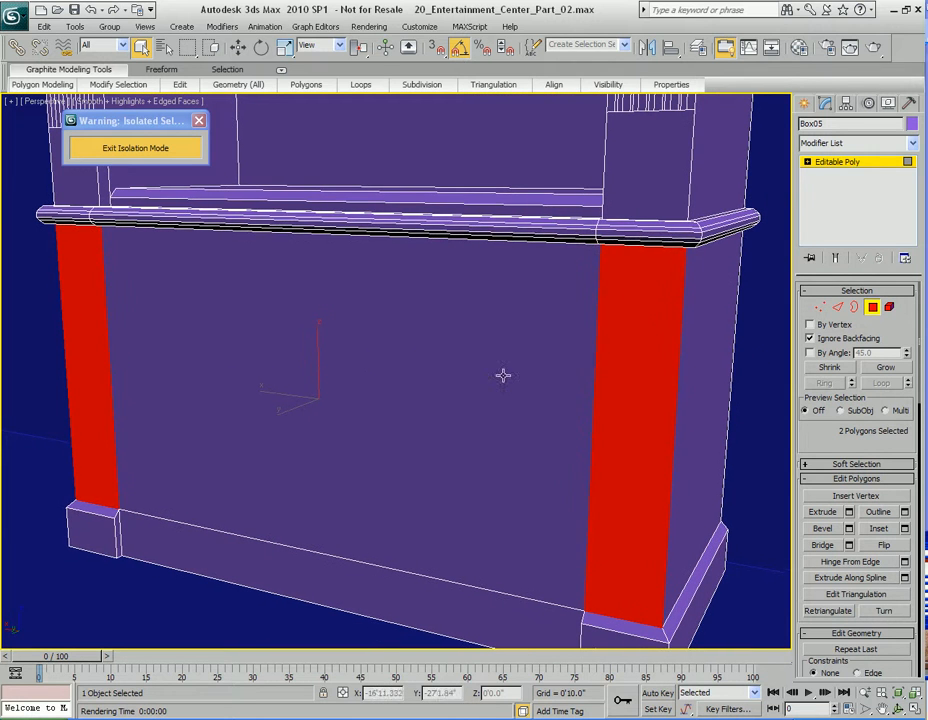
{"action": "key", "text": "alt+Tab"}
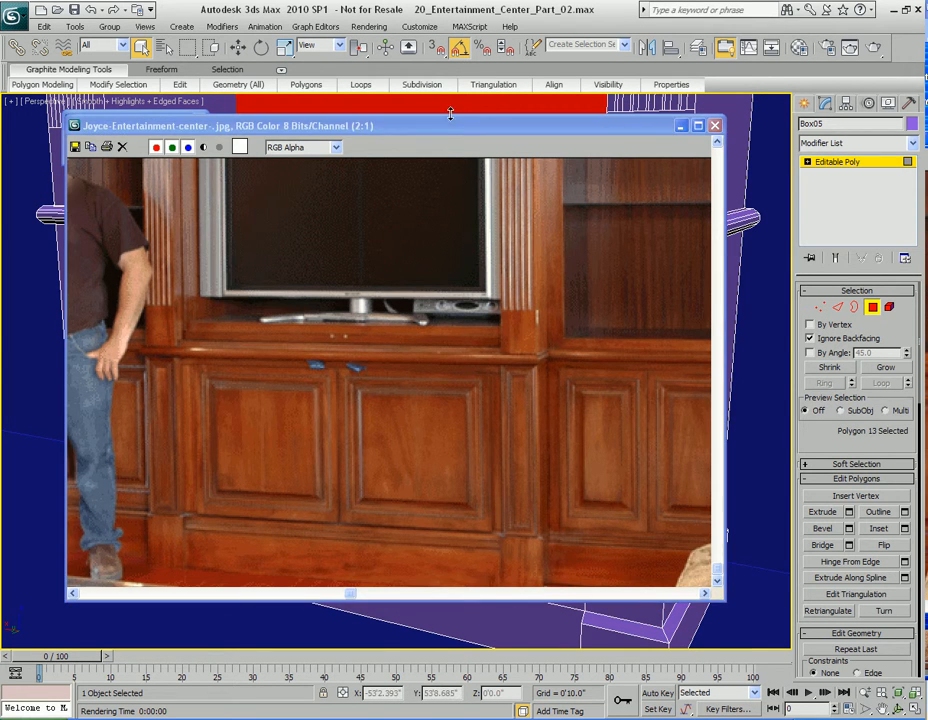
{"action": "key", "text": "alt+Tab"}
{"action": "middle_click_drag", "start_coordinate": [527, 407], "coordinate": [503, 390]}
{"action": "key", "text": "ctrl+z"}
{"action": "middle_click_drag", "start_coordinate": [556, 323], "coordinate": [547, 327]}
{"action": "middle_click_drag", "start_coordinate": [487, 337], "coordinate": [492, 329]}
Bevel both lower column faces by Local Normal with a height of 0.25 inch and an outline amount of -0.33 inch.
{"action": "right_click", "coordinate": [494, 298]}
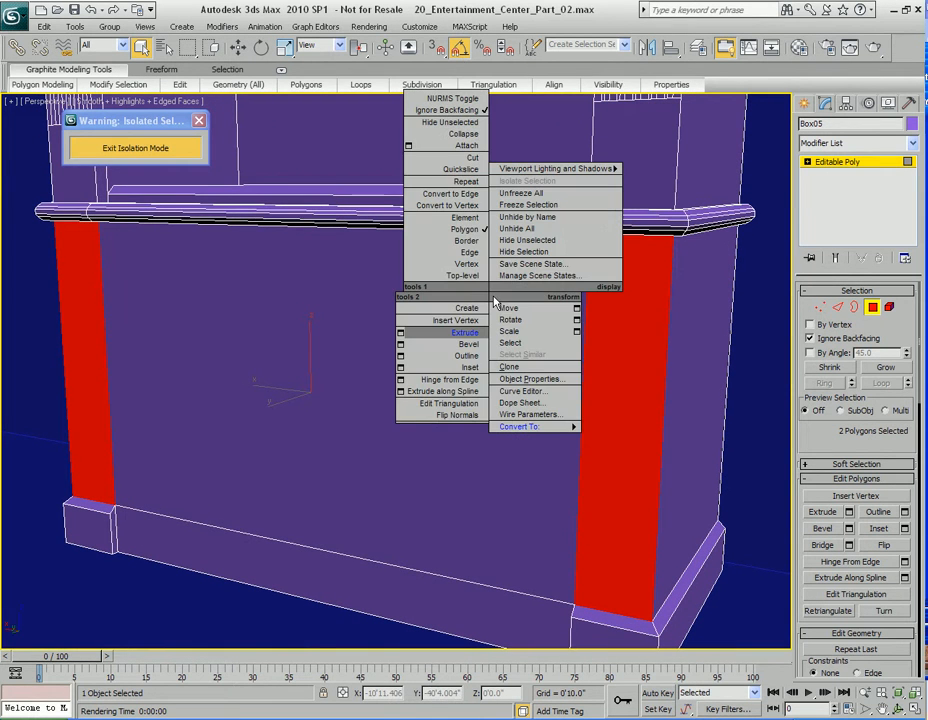
{"action": "left_click", "coordinate": [401, 344]}
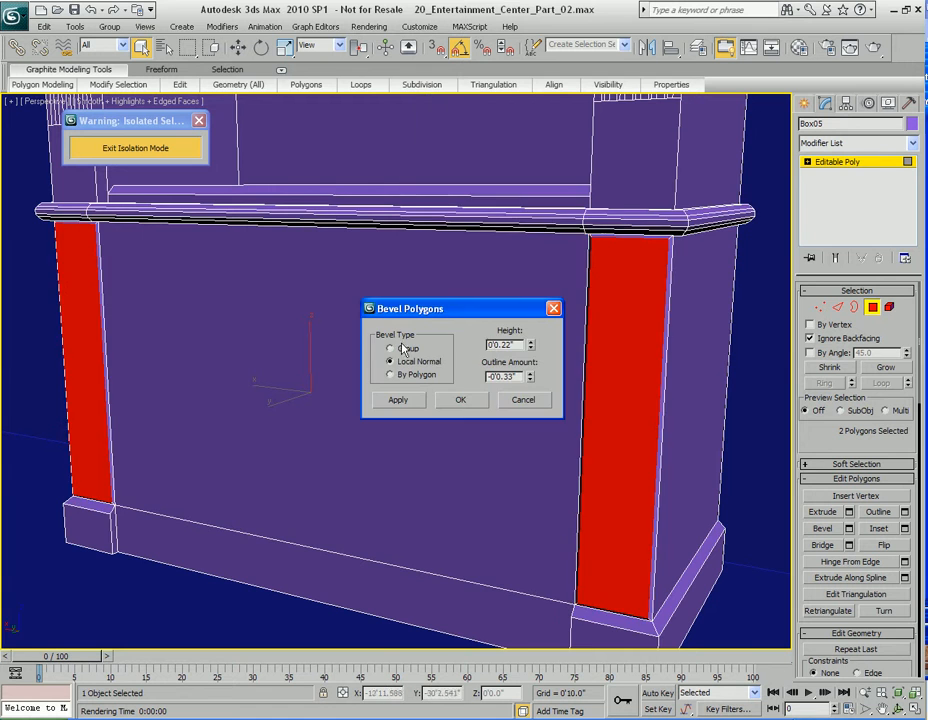
{"action": "middle_click_drag", "start_coordinate": [606, 294], "coordinate": [571, 303], "text": "alt"}
{"action": "left_click_drag", "start_coordinate": [483, 312], "coordinate": [303, 275]}
{"action": "middle_click_drag", "start_coordinate": [475, 344], "coordinate": [457, 336]}
{"action": "scroll", "coordinate": [512, 344], "scroll_direction": "up", "scroll_amount": 3}
{"action": "left_click_drag", "start_coordinate": [350, 308], "coordinate": [350, 302]}
{"action": "middle_click_drag", "start_coordinate": [530, 297], "coordinate": [528, 311], "text": "alt"}
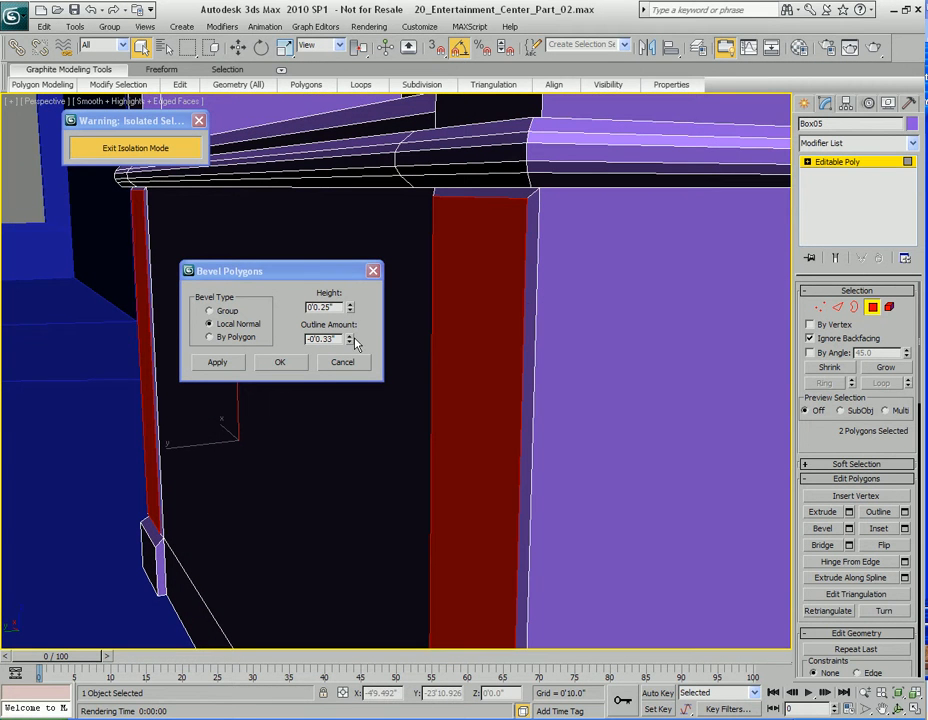
{"action": "mouse_move", "coordinate": [478, 344]}
{"action": "middle_mouse_down", "text": "alt"}
{"action": "mouse_move", "coordinate": [625, 364]}
{"action": "mouse_move", "coordinate": [487, 346]}
{"action": "middle_mouse_up", "text": "alt"}
{"action": "left_click", "coordinate": [284, 366]}
Inset the front polygons of both lower columns as a group by 0.6 inch.
{"action": "scroll", "coordinate": [452, 352], "scroll_direction": "down", "scroll_amount": 5}
{"action": "middle_click_drag", "start_coordinate": [460, 369], "coordinate": [452, 340]}
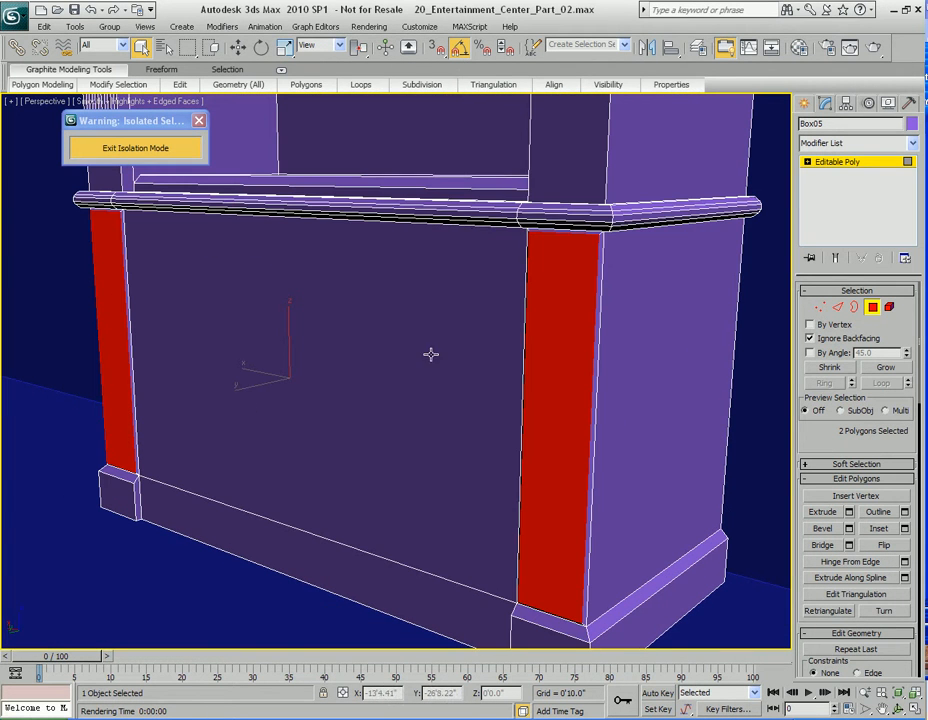
{"action": "right_click", "coordinate": [418, 266]}
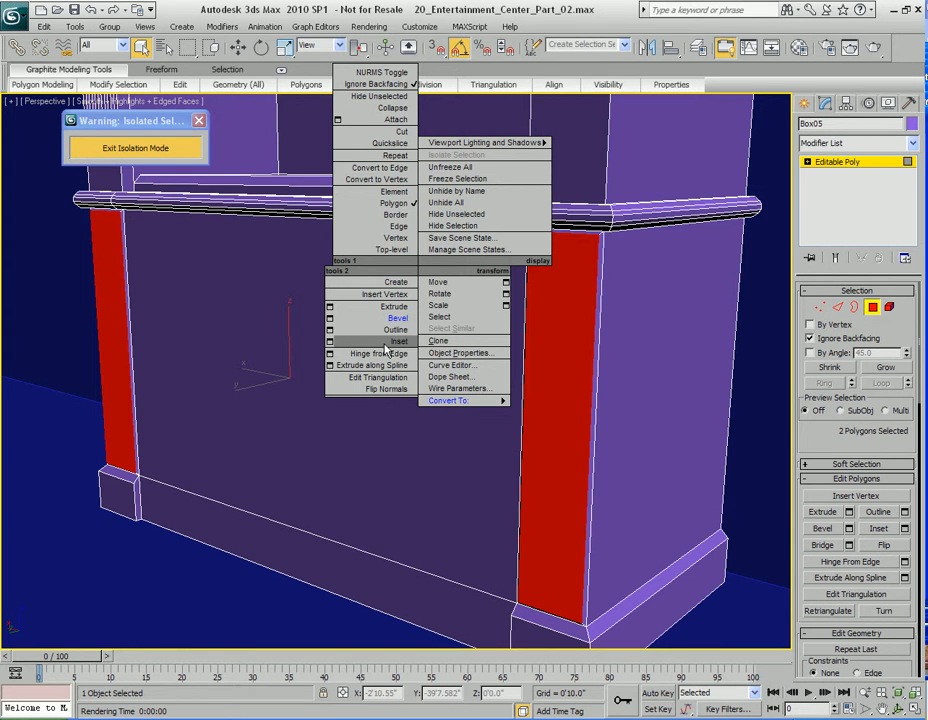
{"action": "left_click", "coordinate": [330, 341]}
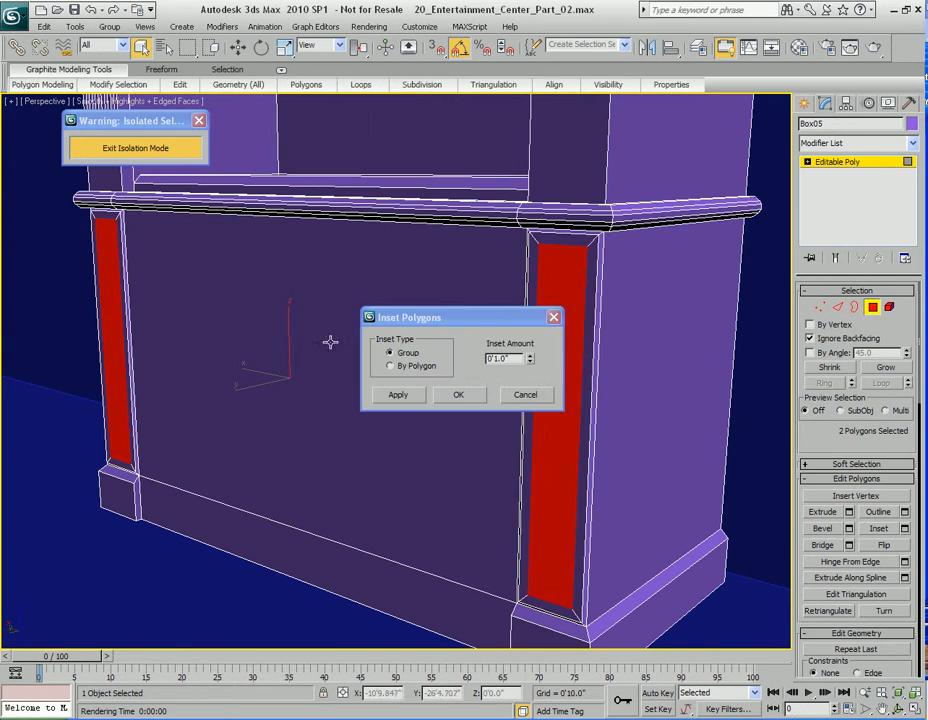
{"action": "left_click_drag", "start_coordinate": [530, 360], "coordinate": [530, 390]}
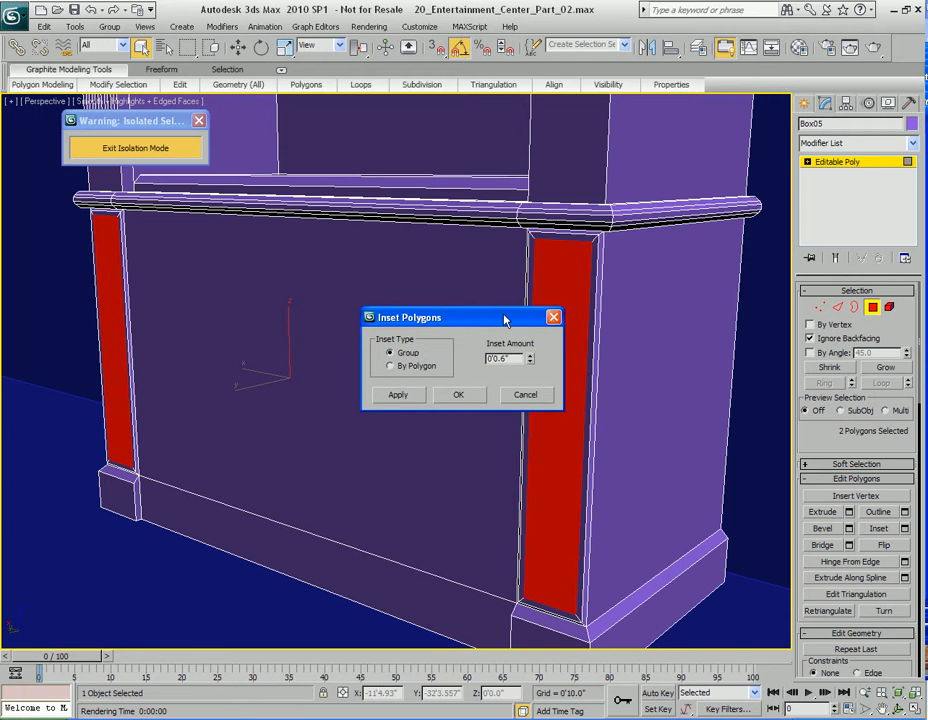
{"action": "left_click_drag", "start_coordinate": [505, 318], "coordinate": [395, 269]}
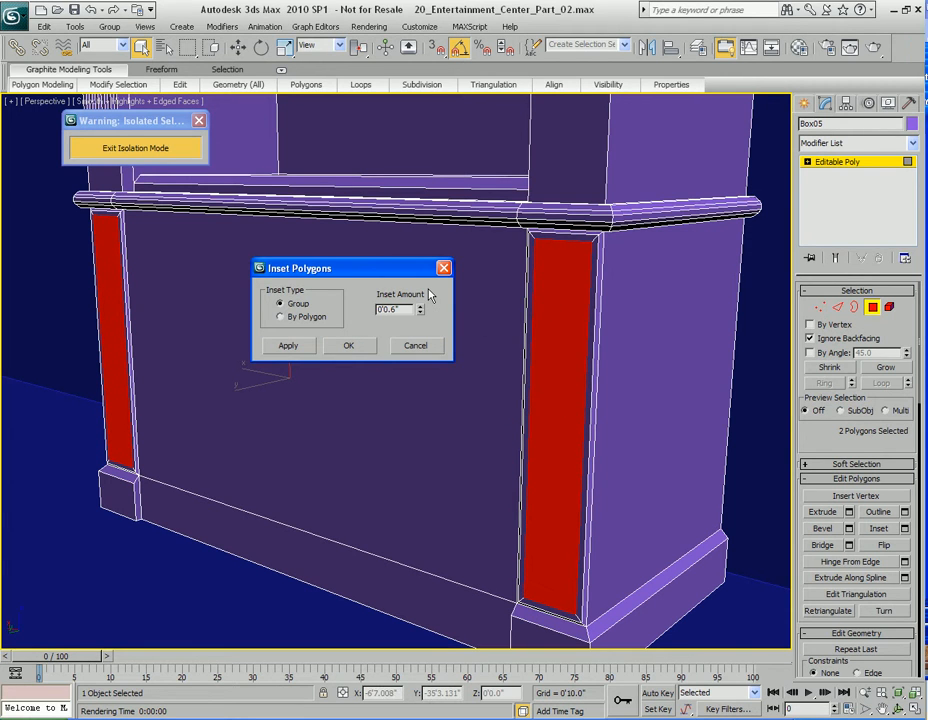
{"action": "left_click", "coordinate": [348, 346]}
Bevel both inset column faces inward by Local Normal with a height of -0.22 inch and an outline amount of -0.33 inch.
{"action": "right_click", "coordinate": [453, 276]}
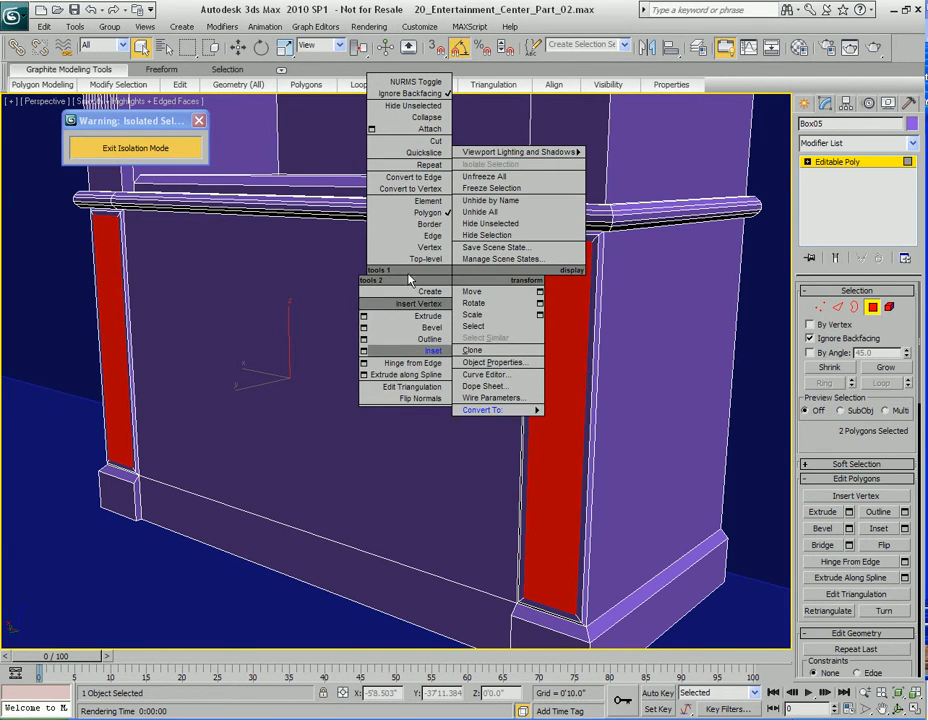
{"action": "left_click", "coordinate": [376, 329]}
{"action": "left_click_drag", "start_coordinate": [532, 348], "coordinate": [531, 377]}
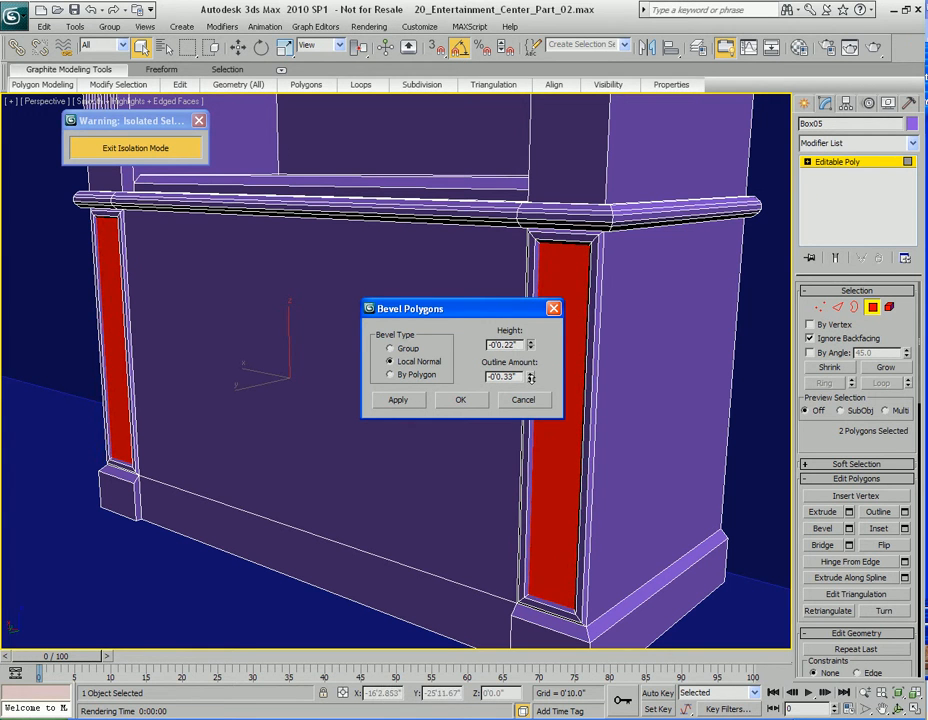
{"action": "left_click", "coordinate": [461, 400]}
Inset the recessed faces of both columns again as a group by 0.49 inch.
{"action": "right_click", "coordinate": [413, 285]}
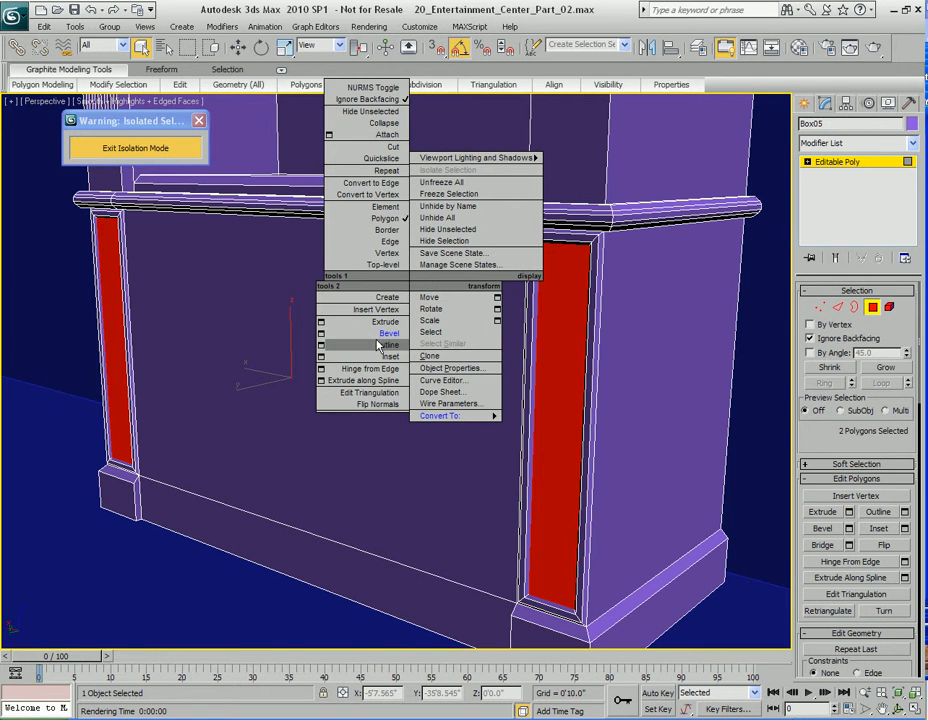
{"action": "left_click", "coordinate": [322, 356]}
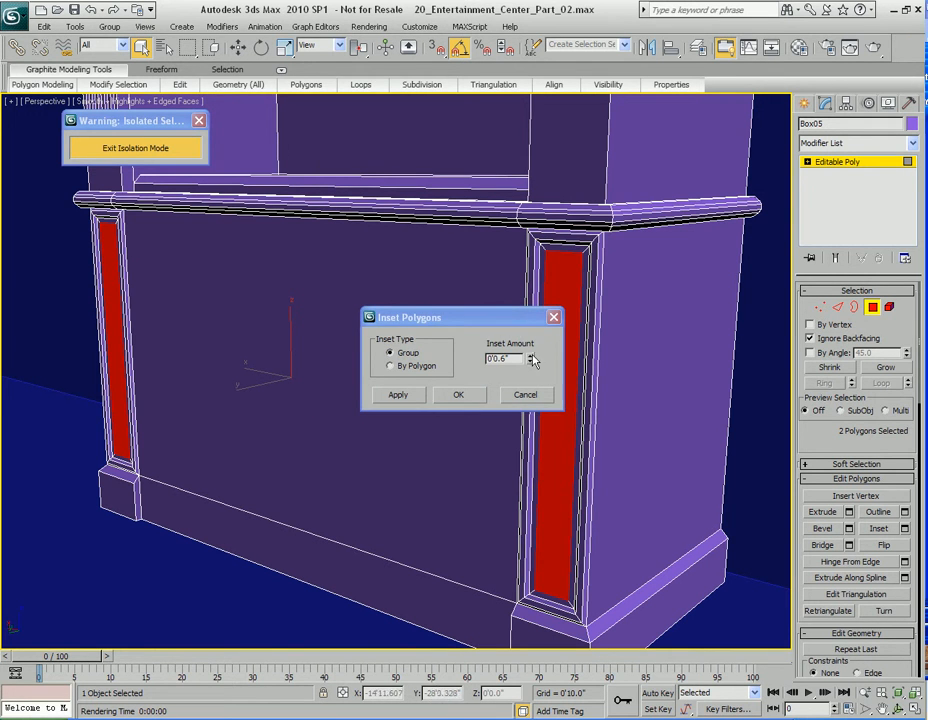
{"action": "left_click_drag", "start_coordinate": [533, 362], "coordinate": [532, 349]}
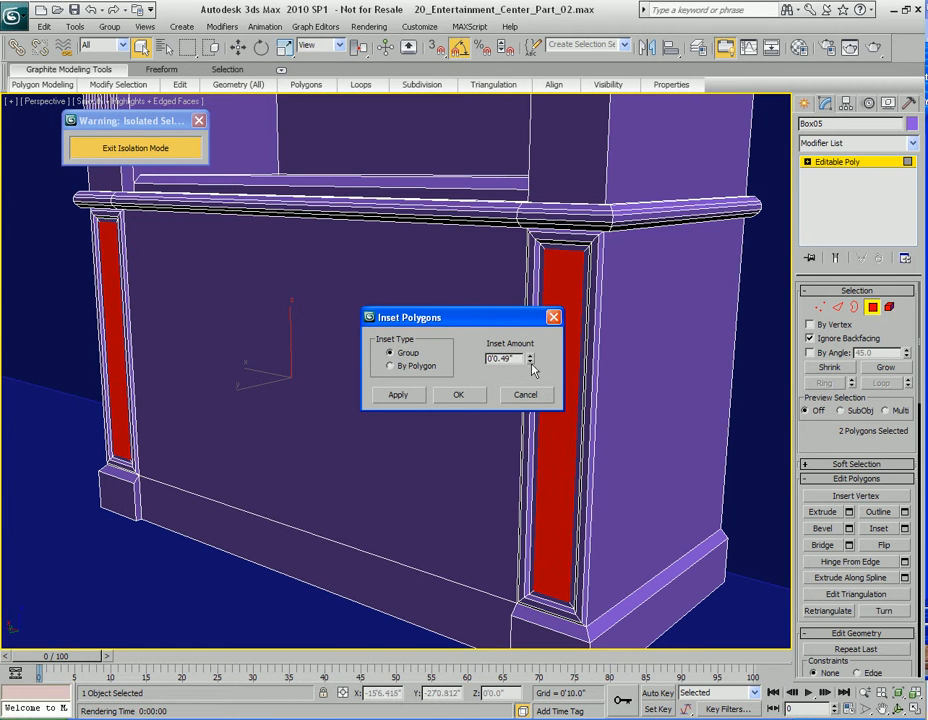
{"action": "left_click", "coordinate": [459, 396]}
Bevel the innermost column faces outward by Local Normal, with an outline amount of -0.33 inch, to form raised center panels.
{"action": "right_click", "coordinate": [417, 271]}
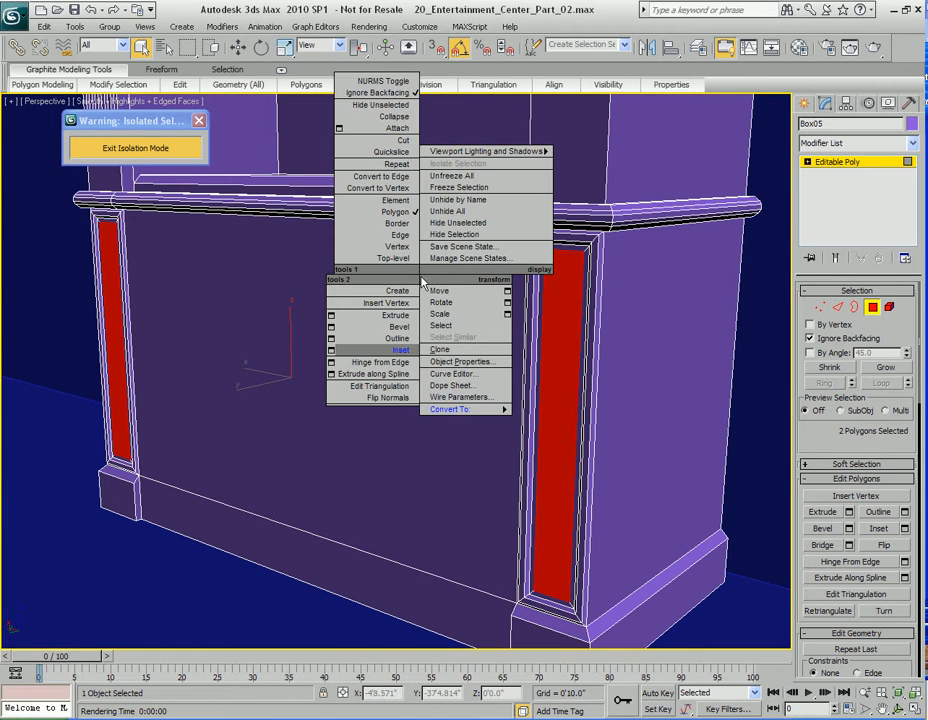
{"action": "left_click", "coordinate": [331, 326]}
{"action": "left_click_drag", "start_coordinate": [532, 347], "coordinate": [532, 298]}
{"action": "left_click", "coordinate": [478, 399]}
Nudge the raised center faces of both columns very slightly along the Y axis, checking their depth from the side.
{"action": "middle_click_drag", "start_coordinate": [491, 383], "coordinate": [450, 377], "text": "alt"}
{"action": "scroll", "coordinate": [447, 383], "scroll_direction": "up", "scroll_amount": 1}
{"action": "key", "text": "w"}
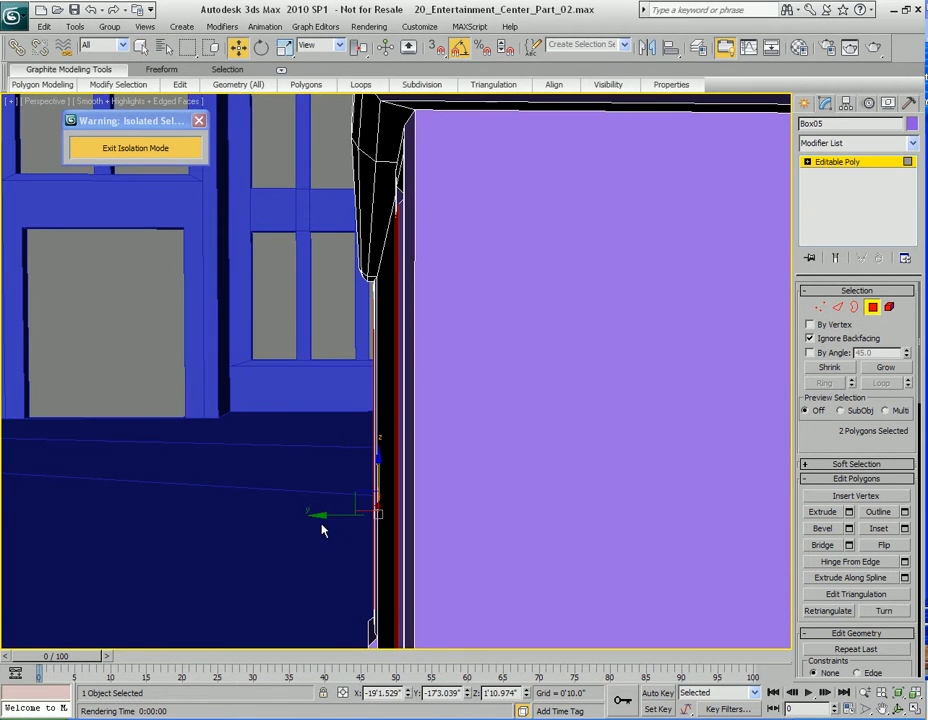
{"action": "left_click_drag", "start_coordinate": [323, 515], "coordinate": [324, 515]}
{"action": "key", "text": "shift+z"}
{"action": "key", "text": "shift+z"}
{"action": "key", "text": "shift+z"}
{"action": "key", "text": "q"}
Render the perspective view to examine the finished column panels, and study the cabinet doors in the reference photo.
{"action": "middle_click_drag", "start_coordinate": [553, 470], "coordinate": [374, 421]}
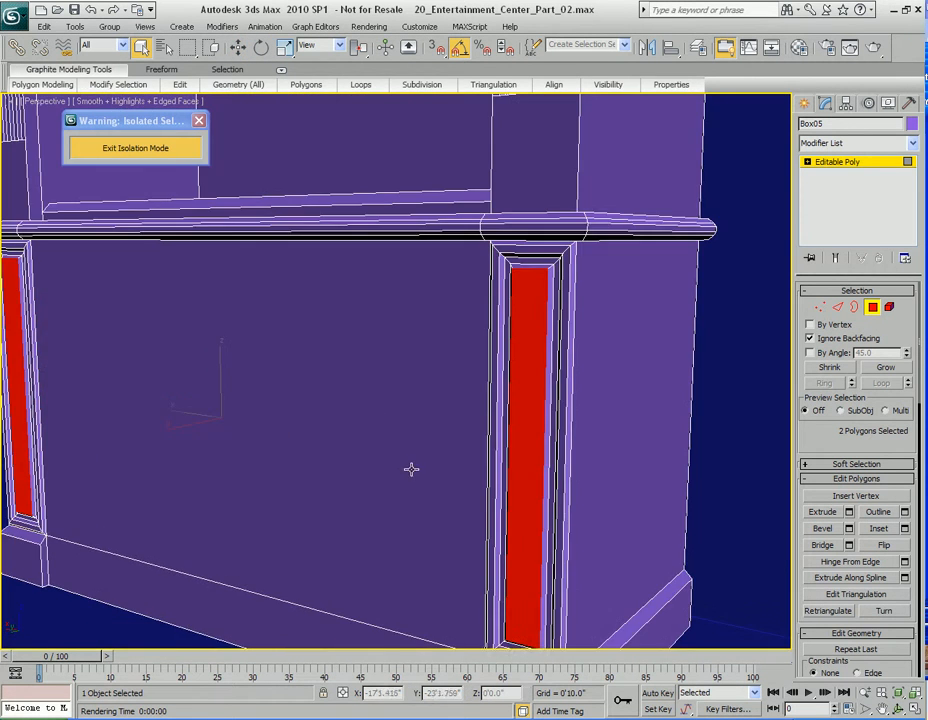
{"action": "scroll", "coordinate": [418, 400], "scroll_direction": "down", "scroll_amount": 8}
{"action": "scroll", "coordinate": [424, 387], "scroll_direction": "up", "scroll_amount": 9}
{"action": "key", "text": "6"}
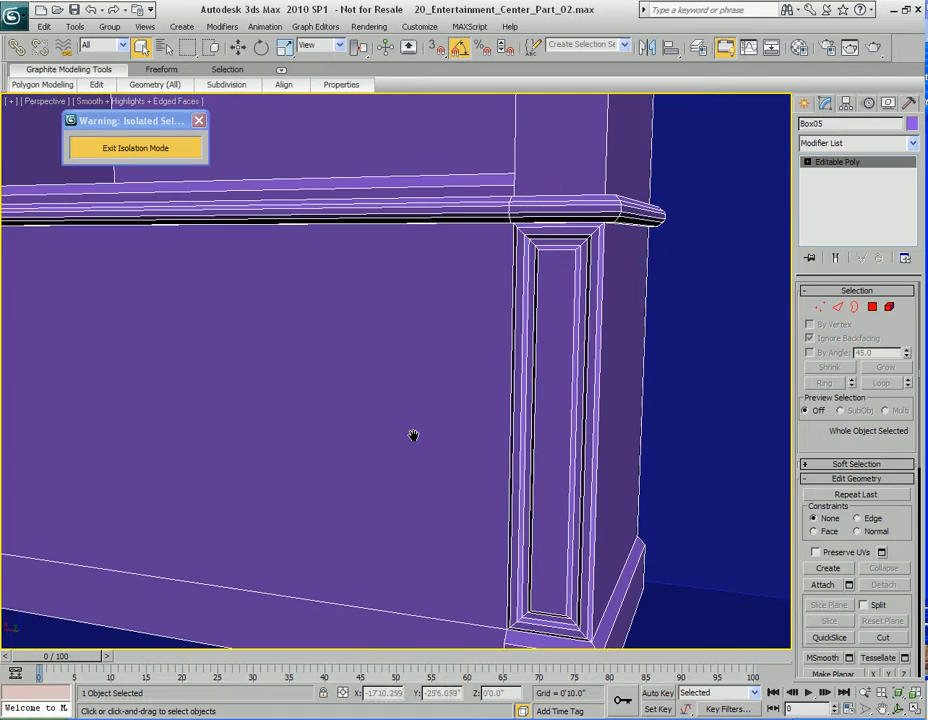
{"action": "scroll", "coordinate": [413, 435], "scroll_direction": "down", "scroll_amount": 3}
{"action": "key", "text": "shift+q"}
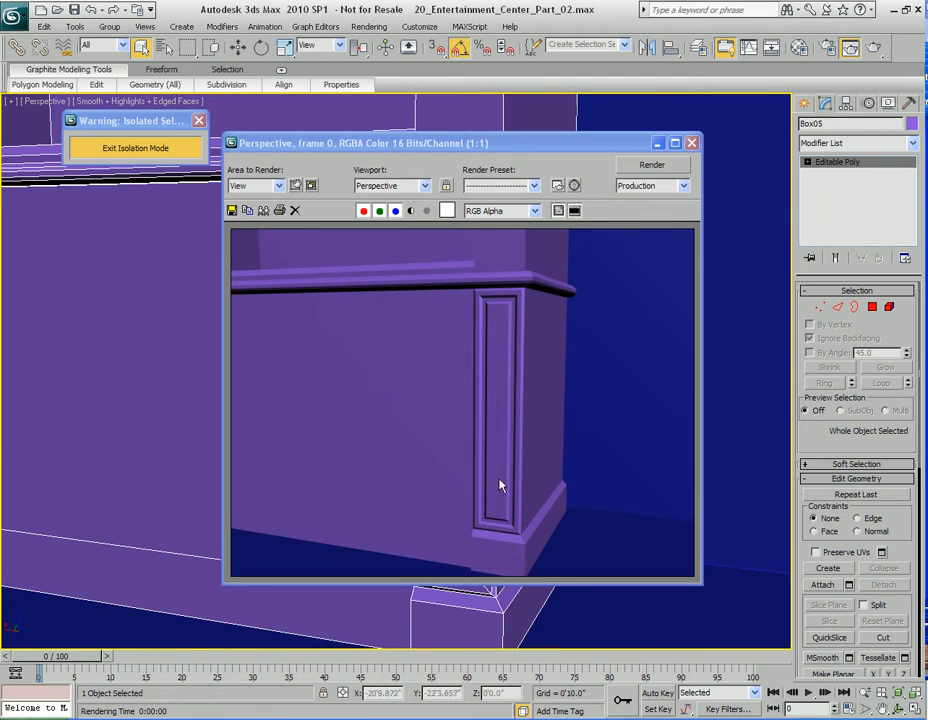
{"action": "left_click", "coordinate": [691, 143]}
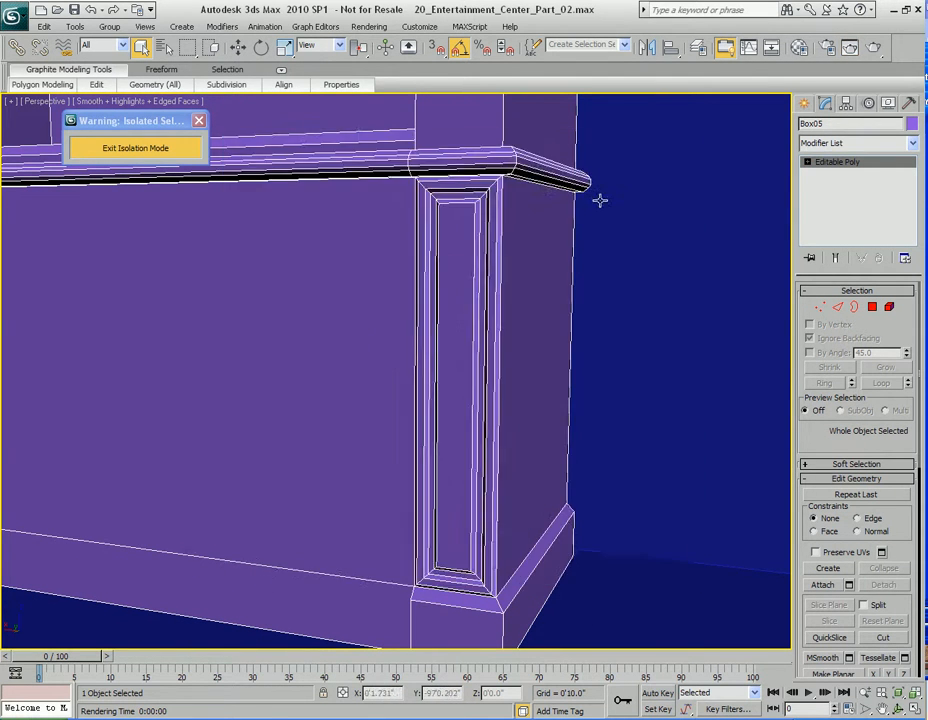
{"action": "scroll", "coordinate": [446, 321], "scroll_direction": "down", "scroll_amount": 4}
{"action": "middle_click_drag", "start_coordinate": [410, 334], "coordinate": [463, 341], "text": "alt"}
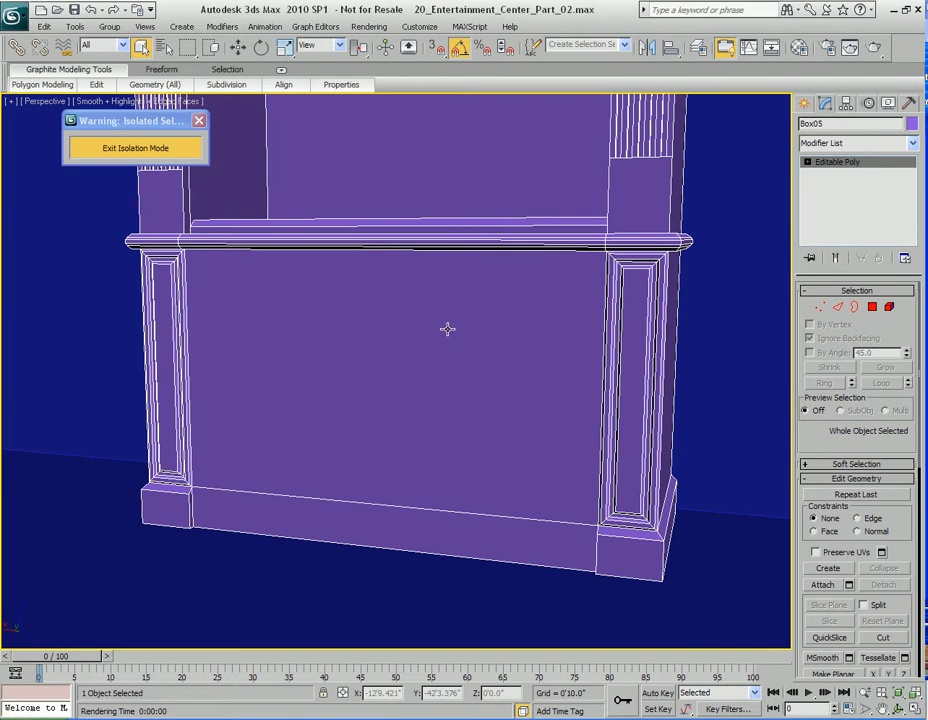
{"action": "middle_click_drag", "start_coordinate": [381, 334], "coordinate": [404, 327]}
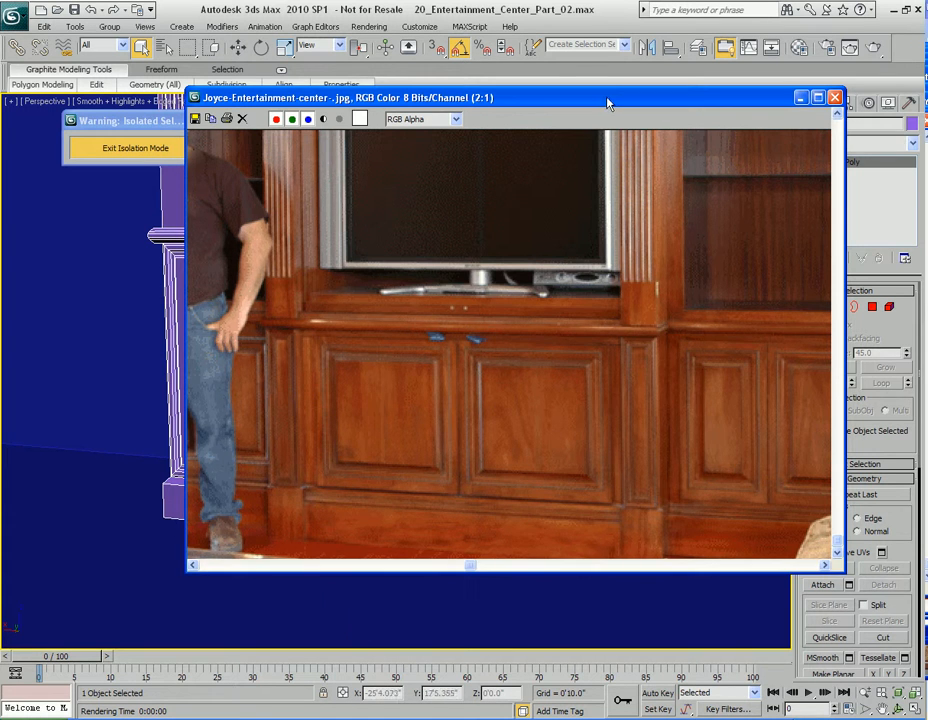
{"action": "left_click_drag", "start_coordinate": [607, 103], "coordinate": [927, 160]}
Extrude the large front polygon between the lower columns inward by Local Normal with a height of -1.253 inches.
{"action": "mouse_move", "coordinate": [497, 397]}
{"action": "middle_mouse_down"}
{"action": "mouse_move", "coordinate": [512, 398]}
{"action": "mouse_move", "coordinate": [501, 404]}
{"action": "mouse_move", "coordinate": [503, 364]}
{"action": "mouse_move", "coordinate": [522, 379]}
{"action": "mouse_move", "coordinate": [519, 346]}
{"action": "mouse_move", "coordinate": [497, 373]}
{"action": "middle_mouse_up"}
{"action": "key", "text": "4"}
{"action": "left_click", "coordinate": [468, 330]}
{"action": "scroll", "coordinate": [481, 386], "scroll_direction": "up", "scroll_amount": 3}
{"action": "right_click", "coordinate": [374, 318]}
{"action": "left_click", "coordinate": [281, 357]}
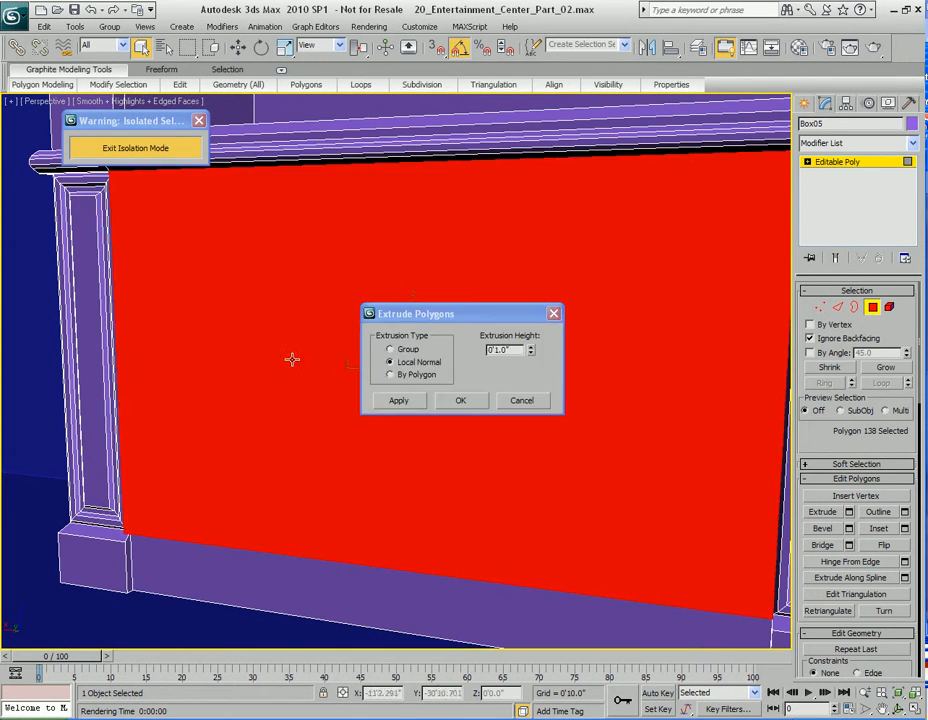
{"action": "left_click_drag", "start_coordinate": [530, 358], "coordinate": [529, 447]}
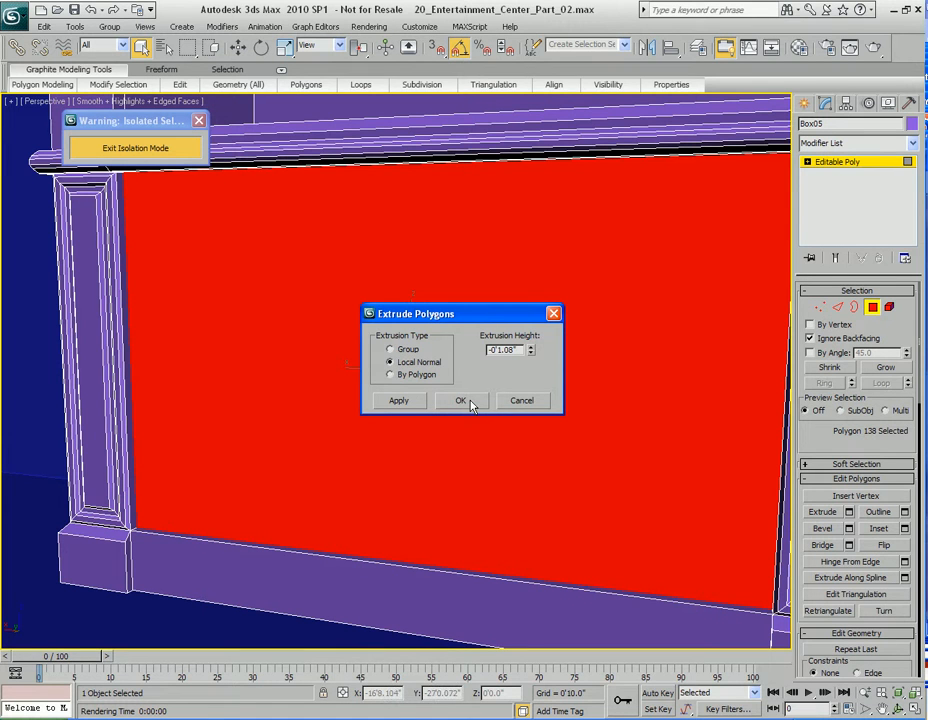
{"action": "left_click_drag", "start_coordinate": [530, 352], "coordinate": [531, 368]}
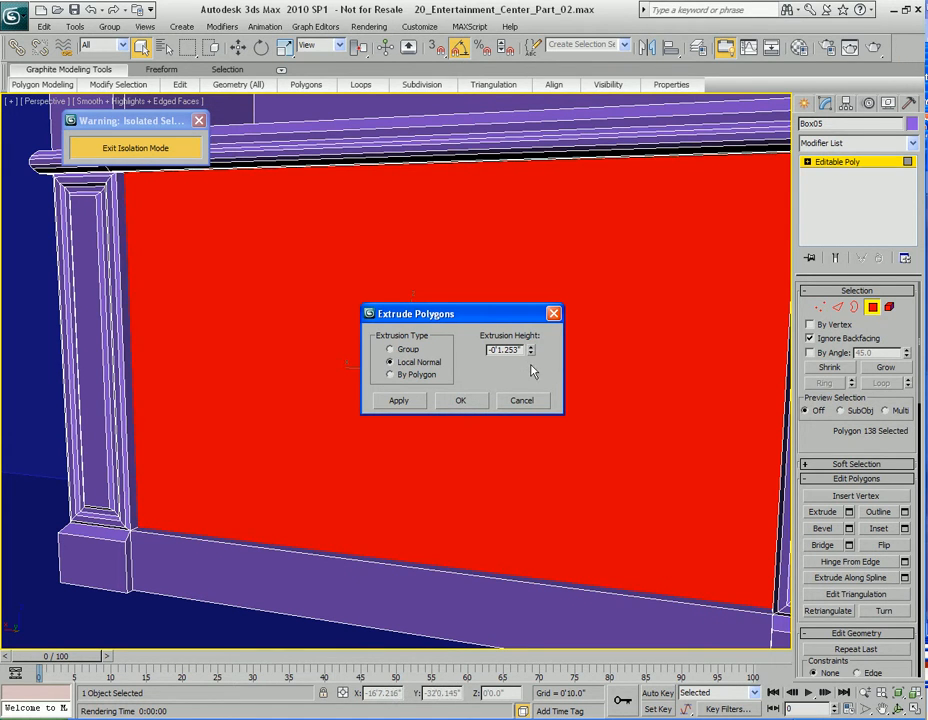
{"action": "left_click", "coordinate": [460, 400]}
Connect the top and bottom edges of the recessed front with one segment, splitting it into two door faces.
{"action": "middle_click_drag", "start_coordinate": [454, 352], "coordinate": [521, 370]}
{"action": "key", "text": "2"}
{"action": "left_click", "coordinate": [466, 527]}
{"action": "middle_click_drag", "start_coordinate": [445, 310], "coordinate": [459, 328]}
{"action": "left_click", "coordinate": [457, 309], "text": "ctrl"}
{"action": "key", "text": "z"}
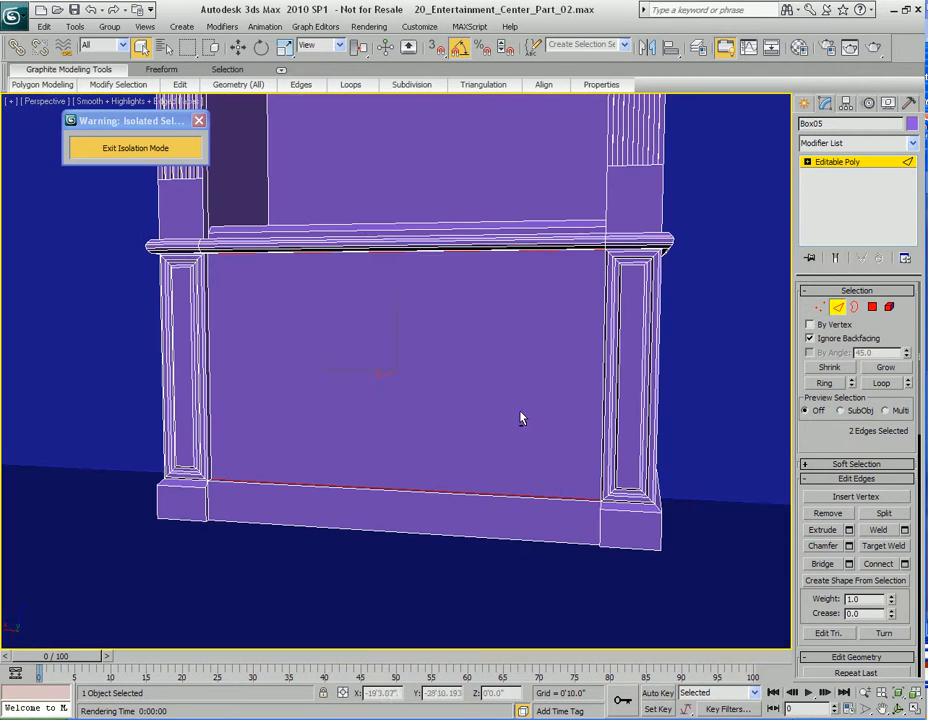
{"action": "right_click", "coordinate": [466, 389]}
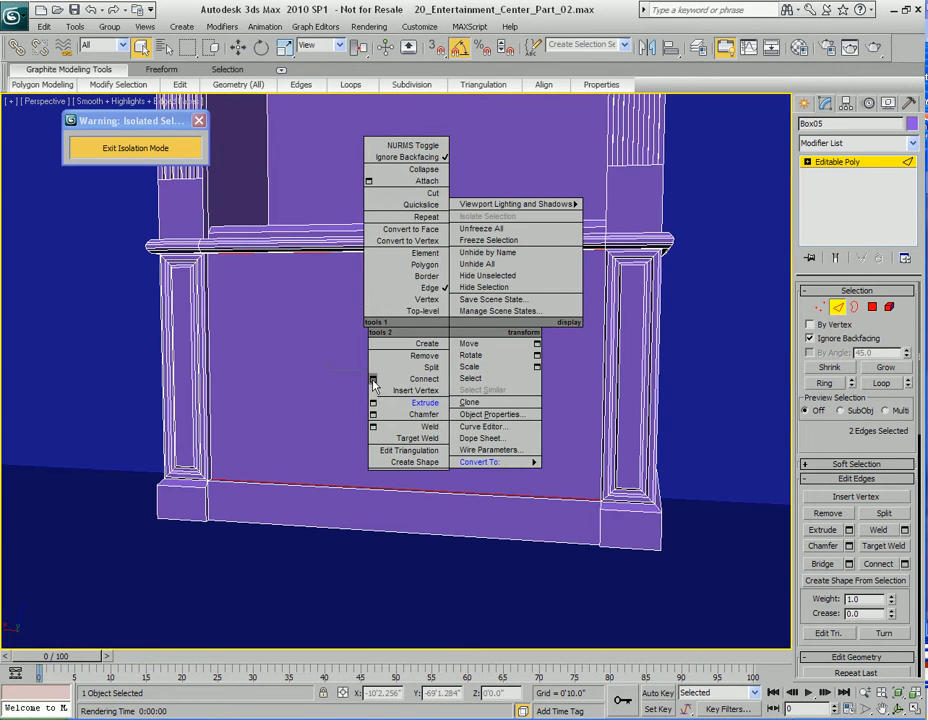
{"action": "left_click", "coordinate": [338, 443]}
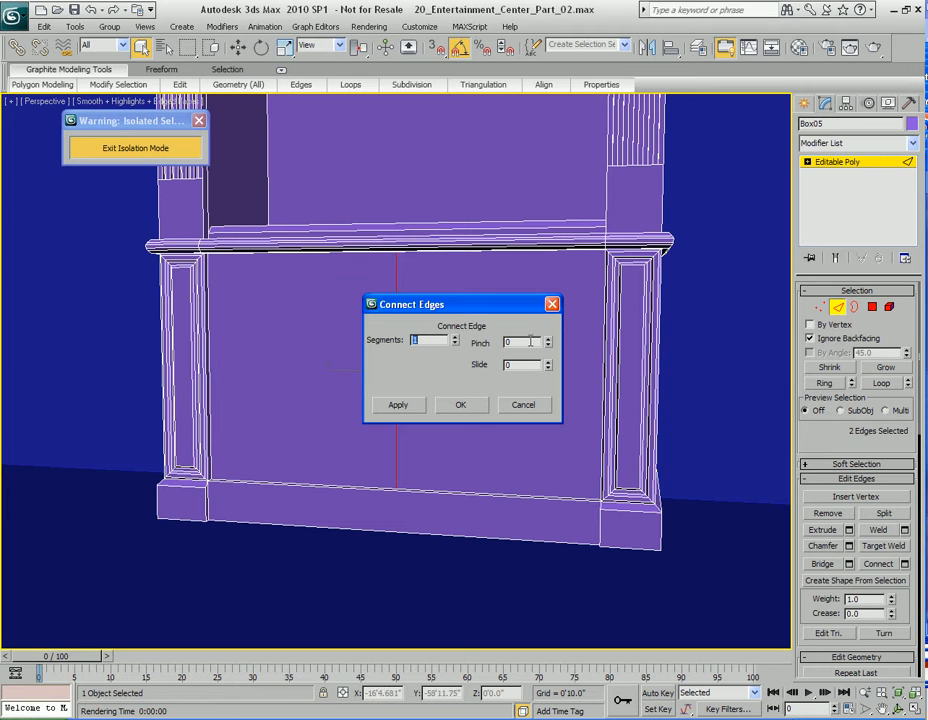
{"action": "left_click", "coordinate": [467, 405]}
{"action": "middle_click_drag", "start_coordinate": [467, 405], "coordinate": [485, 413], "text": "alt"}
Select both door faces and inset them By Polygon to leave a narrow gap around each door.
{"action": "key", "text": "4"}
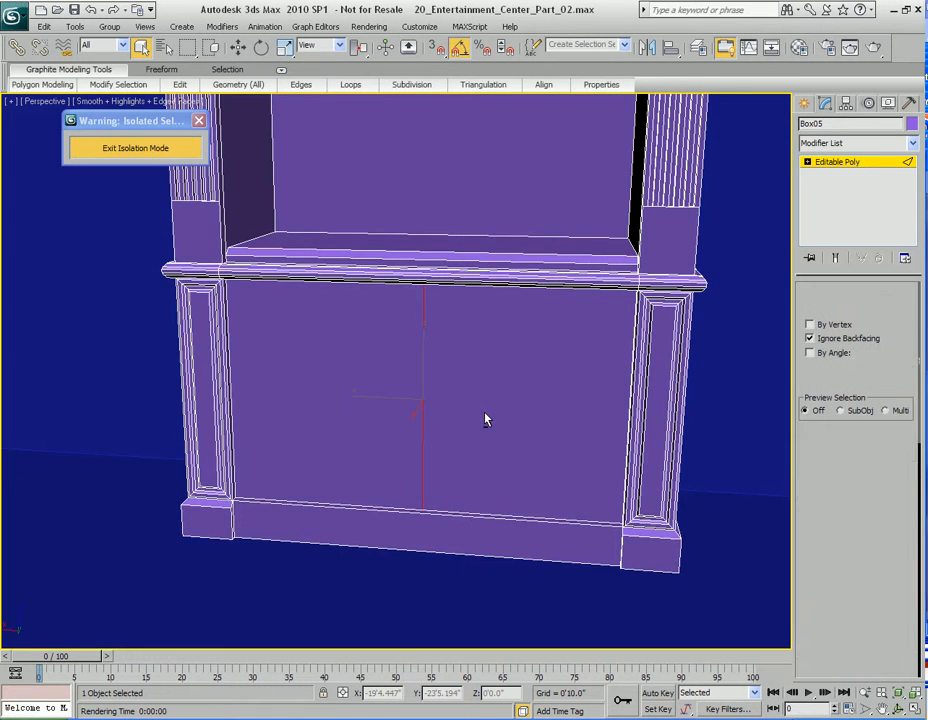
{"action": "key", "text": "z"}
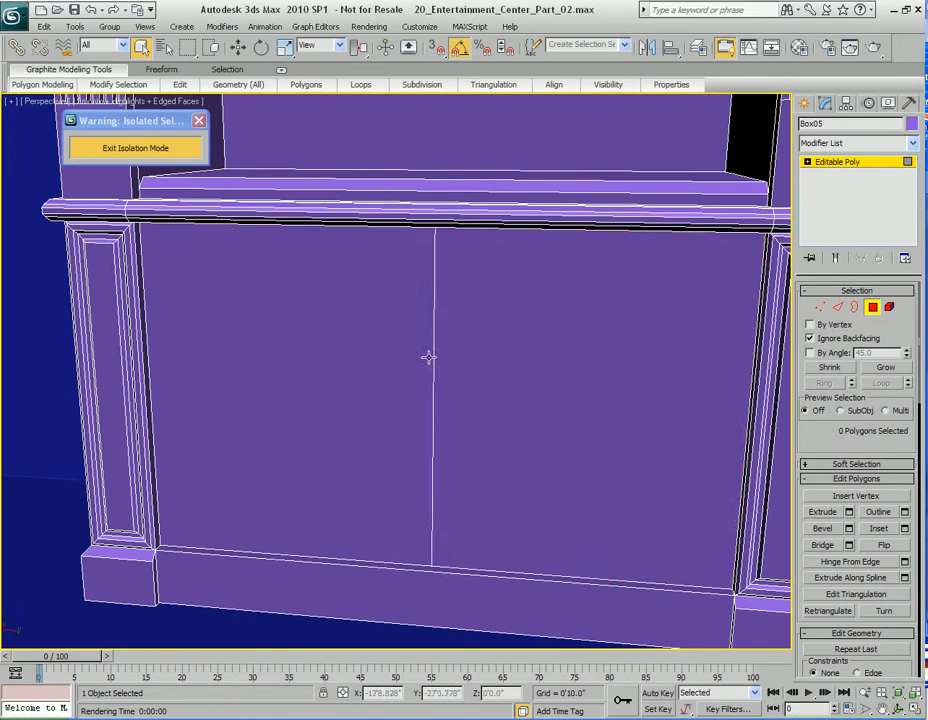
{"action": "left_click", "coordinate": [540, 370]}
{"action": "left_click", "coordinate": [393, 362]}
{"action": "left_click", "coordinate": [530, 379], "text": "ctrl"}
{"action": "middle_click_drag", "start_coordinate": [530, 379], "coordinate": [481, 407]}
{"action": "right_click", "coordinate": [500, 332]}
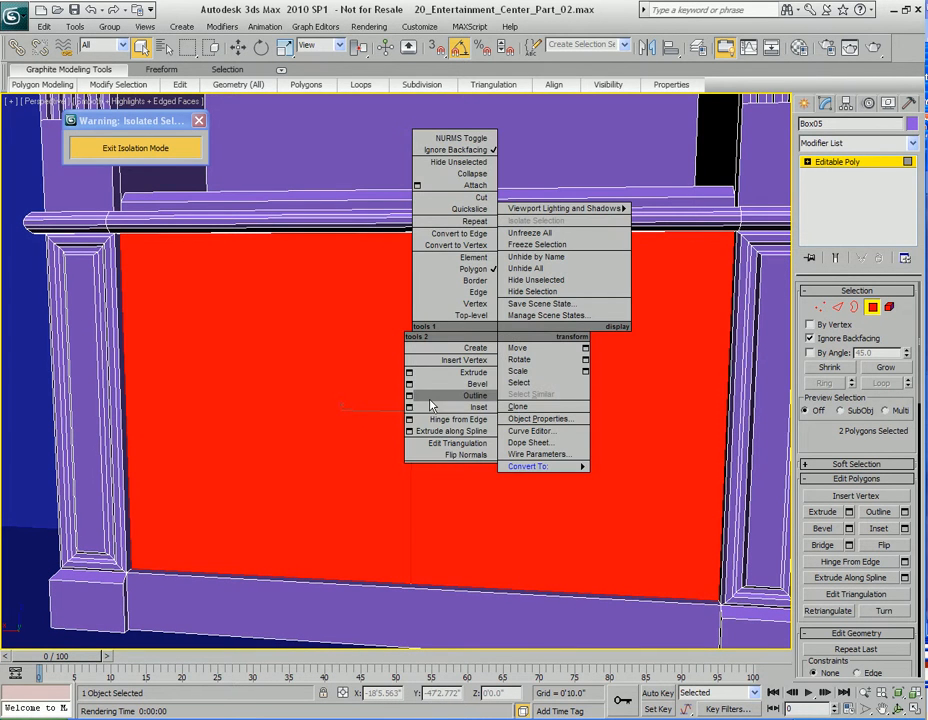
{"action": "left_click", "coordinate": [409, 407]}
{"action": "left_click_drag", "start_coordinate": [443, 320], "coordinate": [605, 283]}
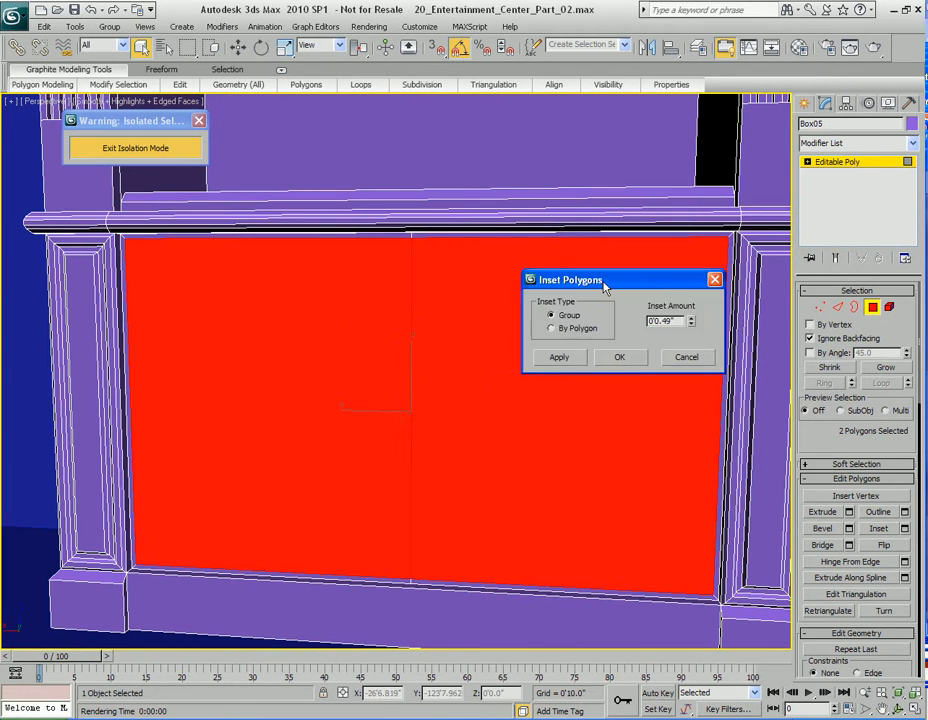
{"action": "left_click", "coordinate": [552, 328]}
{"action": "middle_click_drag", "start_coordinate": [421, 315], "coordinate": [417, 340]}
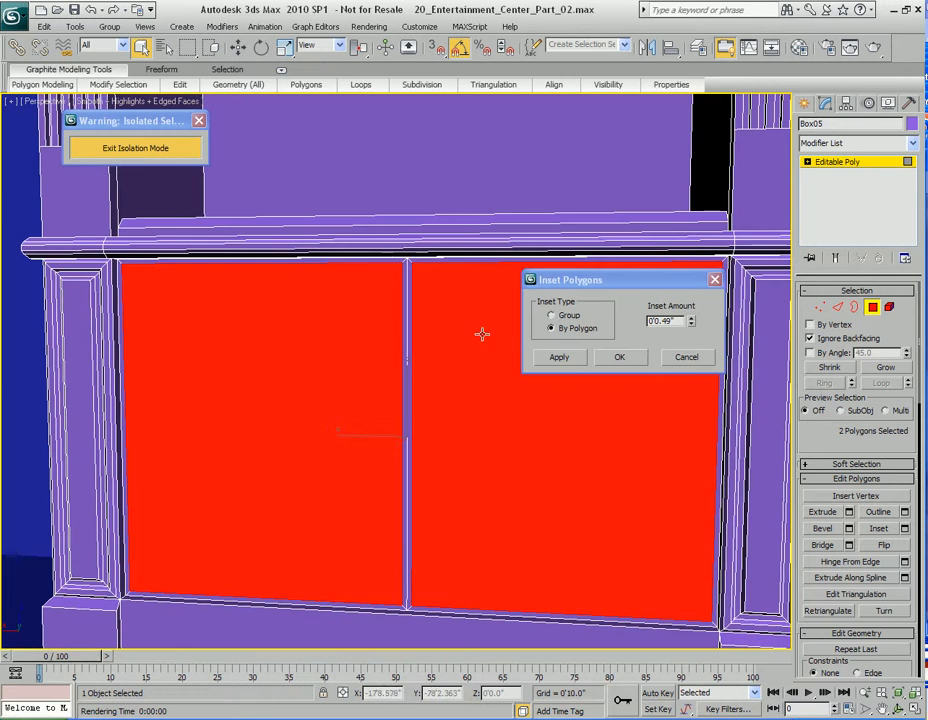
{"action": "mouse_move", "coordinate": [693, 325]}
{"action": "left_mouse_down"}
{"action": "mouse_move", "coordinate": [692, 302]}
{"action": "mouse_move", "coordinate": [695, 316]}
{"action": "left_mouse_up"}
{"action": "left_click", "coordinate": [617, 358]}
Bevel both door faces outward by Local Normal with an outline amount of -0.33 inch.
{"action": "middle_click_drag", "start_coordinate": [434, 369], "coordinate": [486, 366]}
{"action": "middle_click_drag", "start_coordinate": [393, 376], "coordinate": [397, 362], "text": "alt"}
{"action": "right_click", "coordinate": [404, 334]}
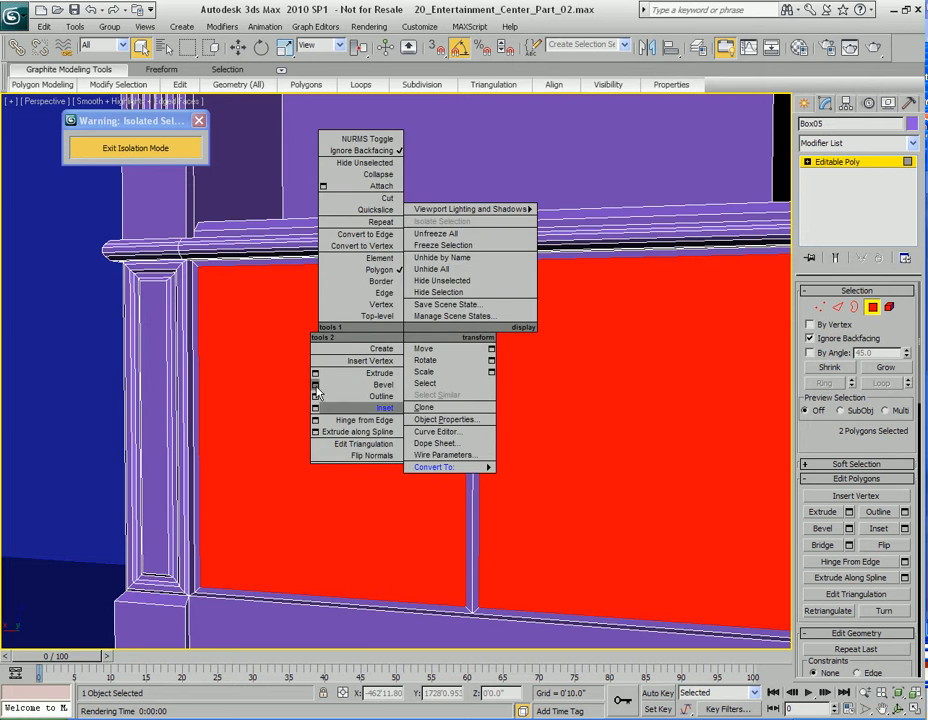
{"action": "left_click", "coordinate": [315, 384]}
{"action": "left_click_drag", "start_coordinate": [473, 312], "coordinate": [611, 296]}
{"action": "middle_click_drag", "start_coordinate": [352, 373], "coordinate": [275, 400], "text": "alt"}
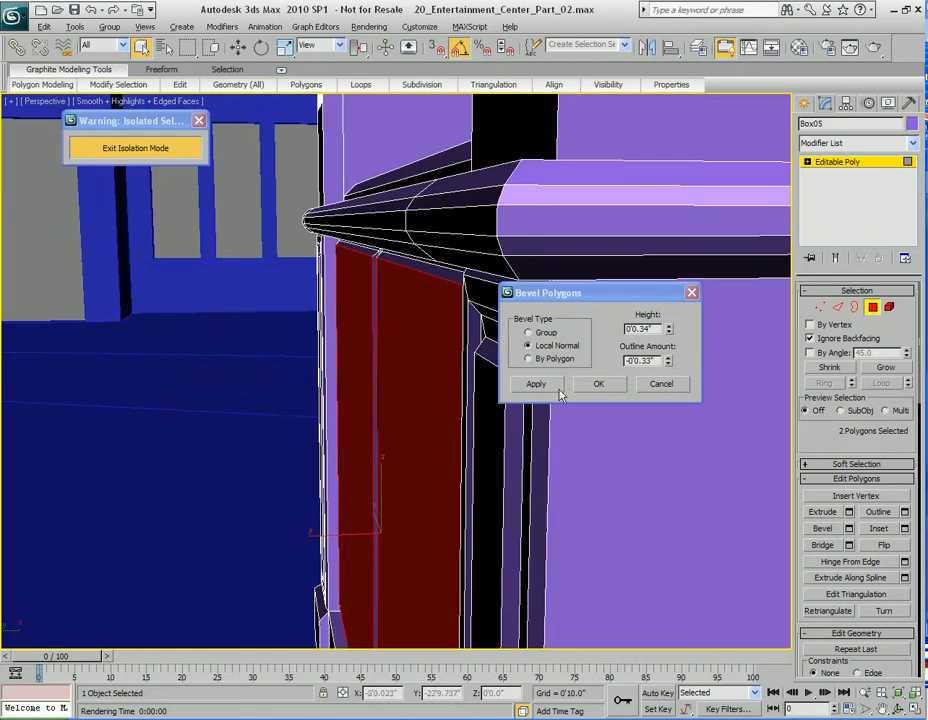
{"action": "middle_click_drag", "start_coordinate": [472, 272], "coordinate": [420, 404], "text": "alt"}
{"action": "left_click_drag", "start_coordinate": [668, 329], "coordinate": [668, 313]}
{"action": "middle_click_drag", "start_coordinate": [420, 345], "coordinate": [472, 373], "text": "alt"}
{"action": "left_click", "coordinate": [598, 383]}
Inset both raised door faces By Polygon by 0.85 inch to form the door frames.
{"action": "scroll", "coordinate": [435, 377], "scroll_direction": "up", "scroll_amount": 3}
{"action": "right_click", "coordinate": [472, 373]}
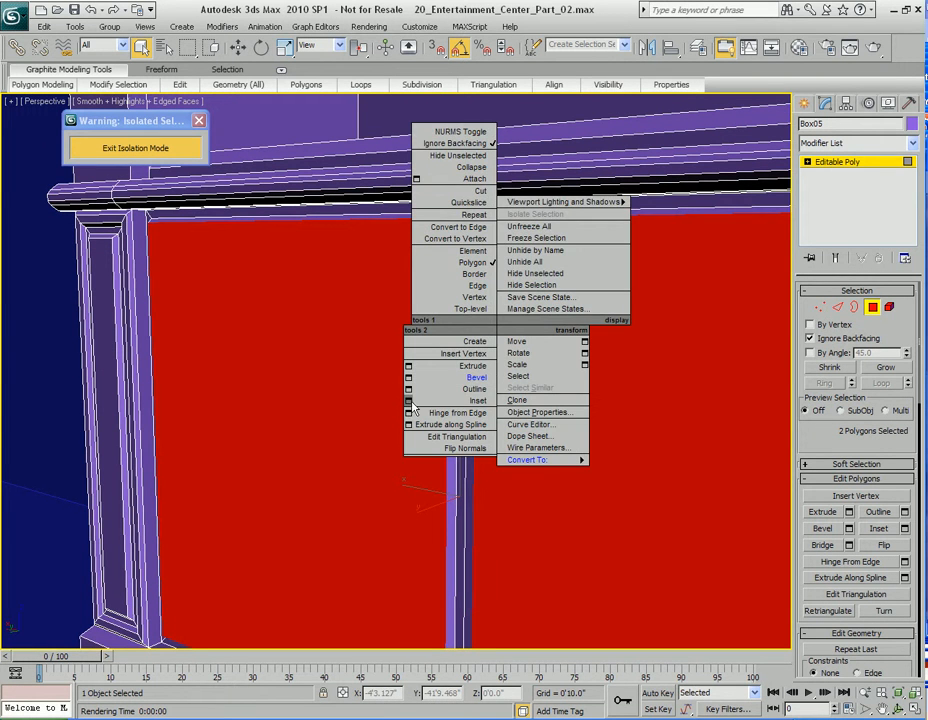
{"action": "left_click", "coordinate": [409, 401]}
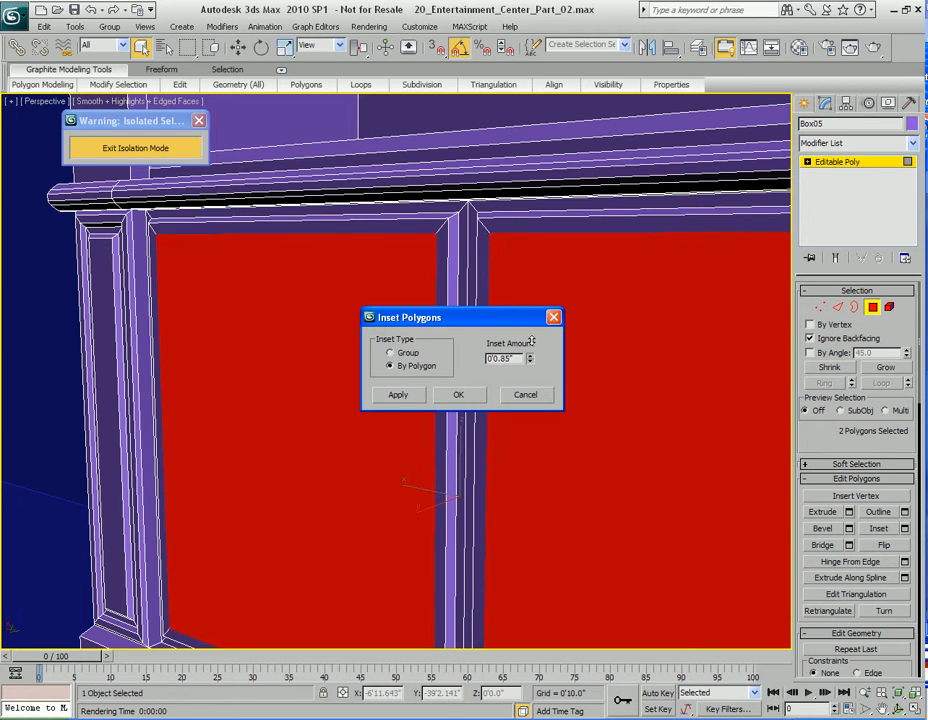
{"action": "left_click", "coordinate": [459, 397]}
Bevel both selected door faces inward by Local Normal with a height of -0.73 inch and an outline amount of -0.33 inch.
{"action": "right_click", "coordinate": [460, 333]}
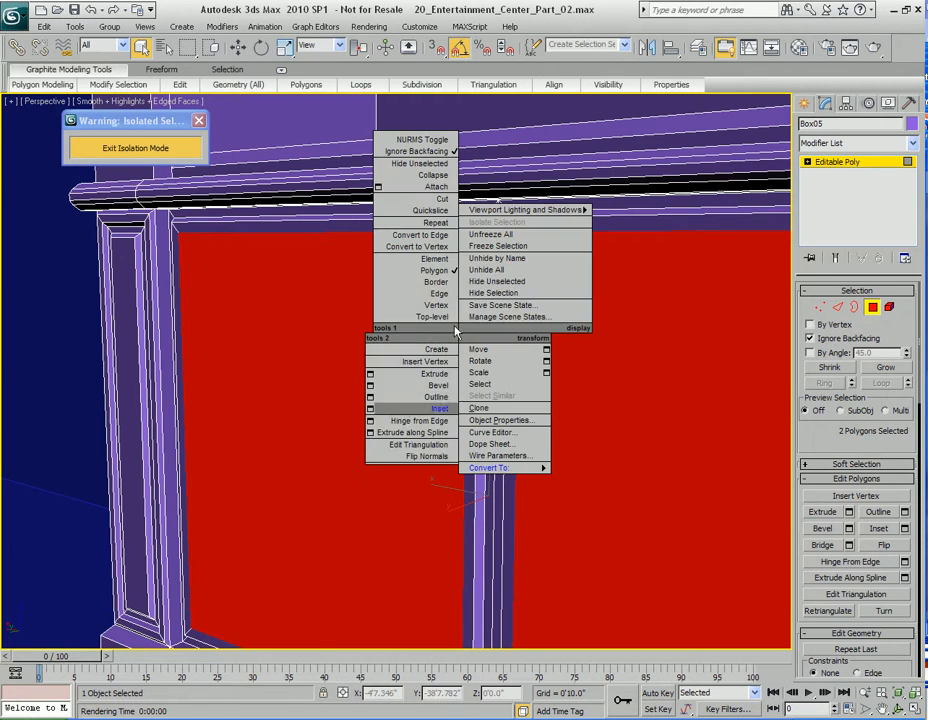
{"action": "left_click", "coordinate": [401, 388]}
{"action": "left_click_drag", "start_coordinate": [536, 350], "coordinate": [530, 441]}
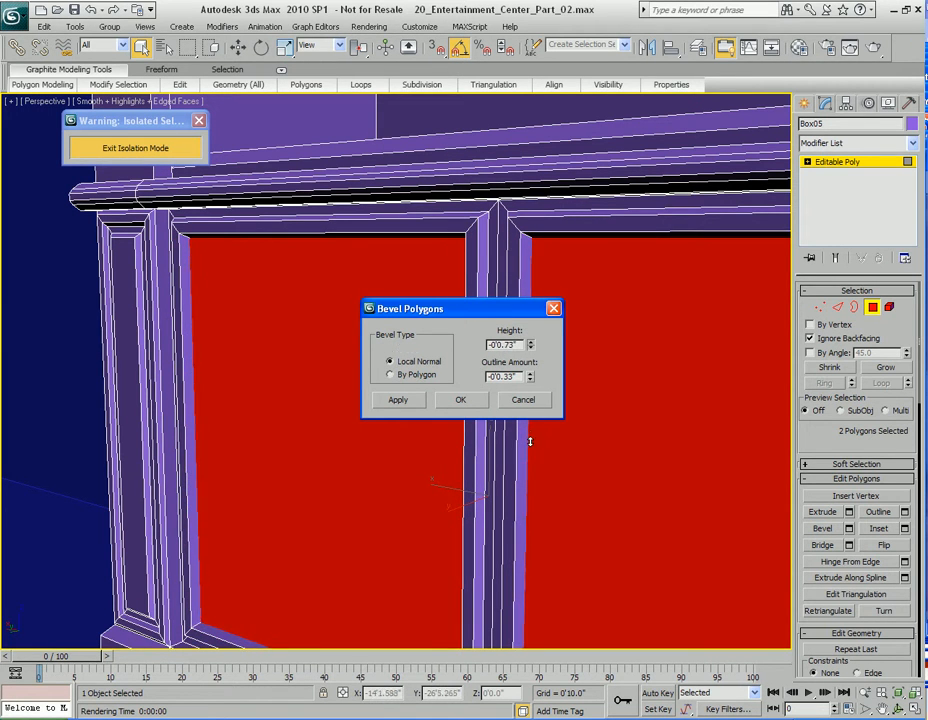
{"action": "left_click", "coordinate": [460, 399]}
Inset both recessed door faces By Polygon by 0.82 inch.
{"action": "right_click", "coordinate": [430, 296]}
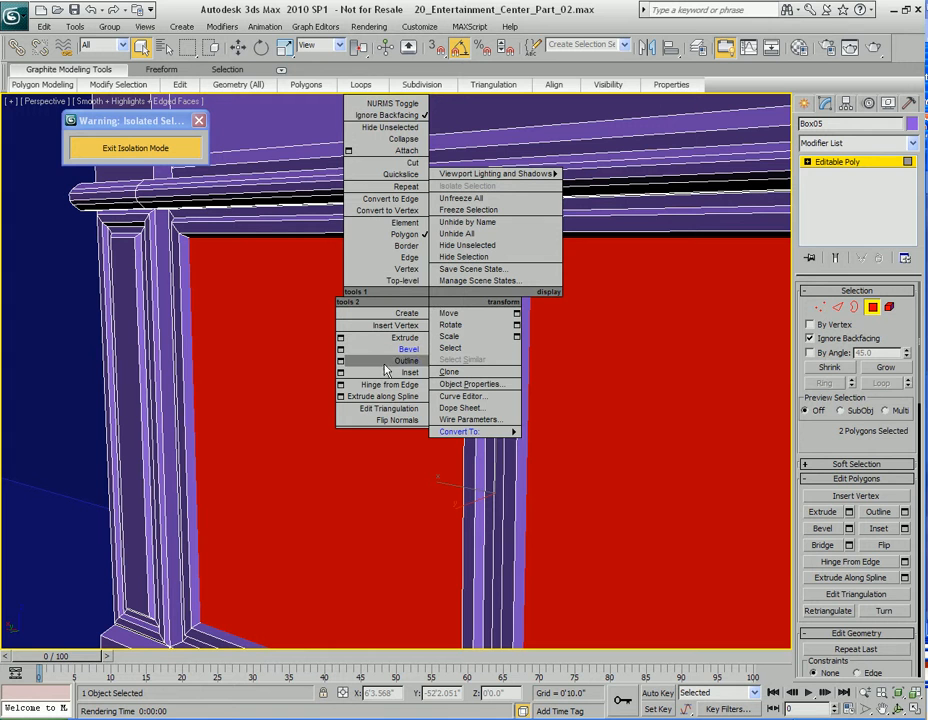
{"action": "left_click", "coordinate": [349, 374]}
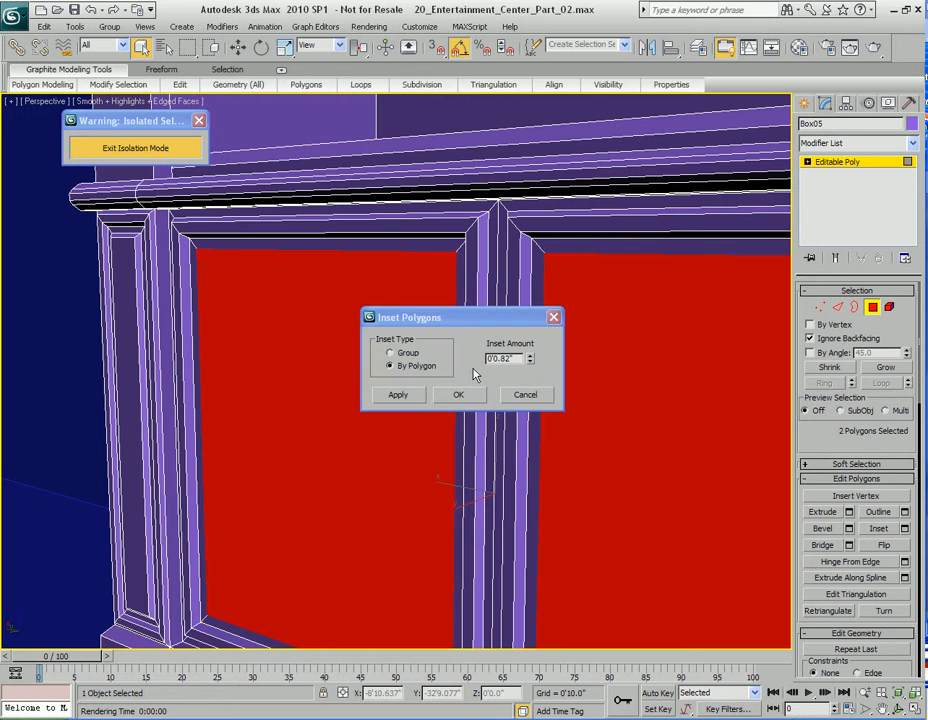
{"action": "left_click", "coordinate": [458, 397]}
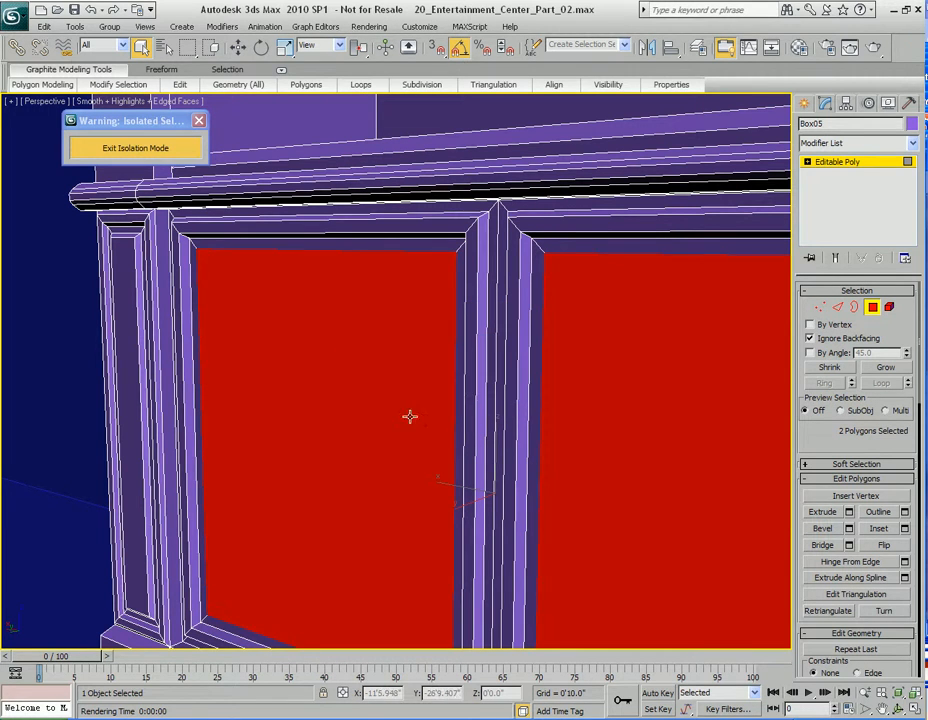
{"action": "scroll", "coordinate": [450, 402], "scroll_direction": "up", "scroll_amount": 4}
{"action": "scroll", "coordinate": [450, 402], "scroll_direction": "down", "scroll_amount": 2}
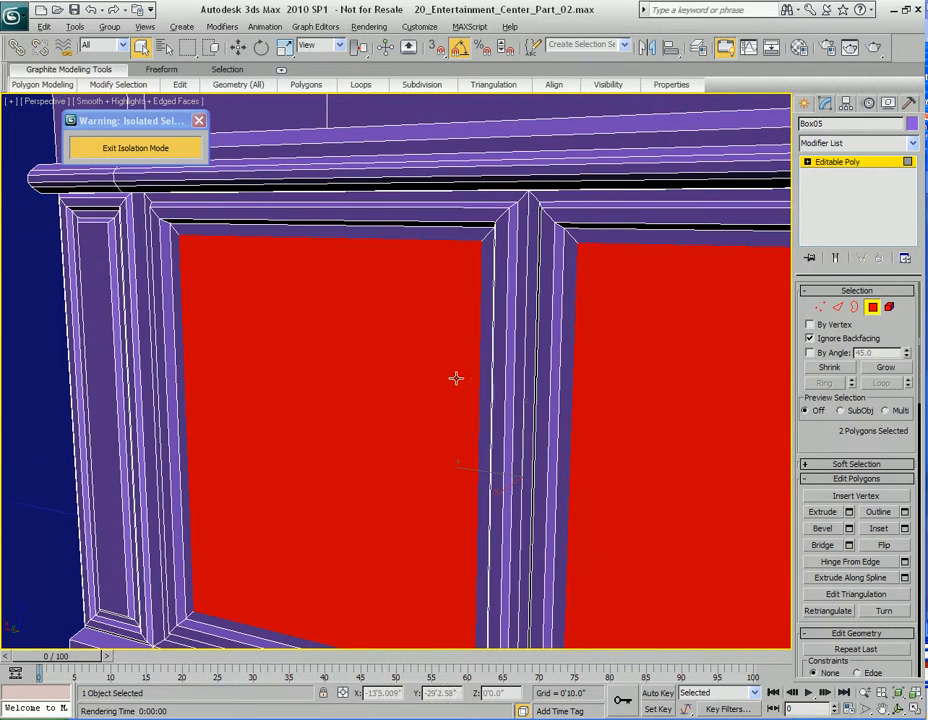
{"action": "scroll", "coordinate": [440, 388], "scroll_direction": "down", "scroll_amount": 1}
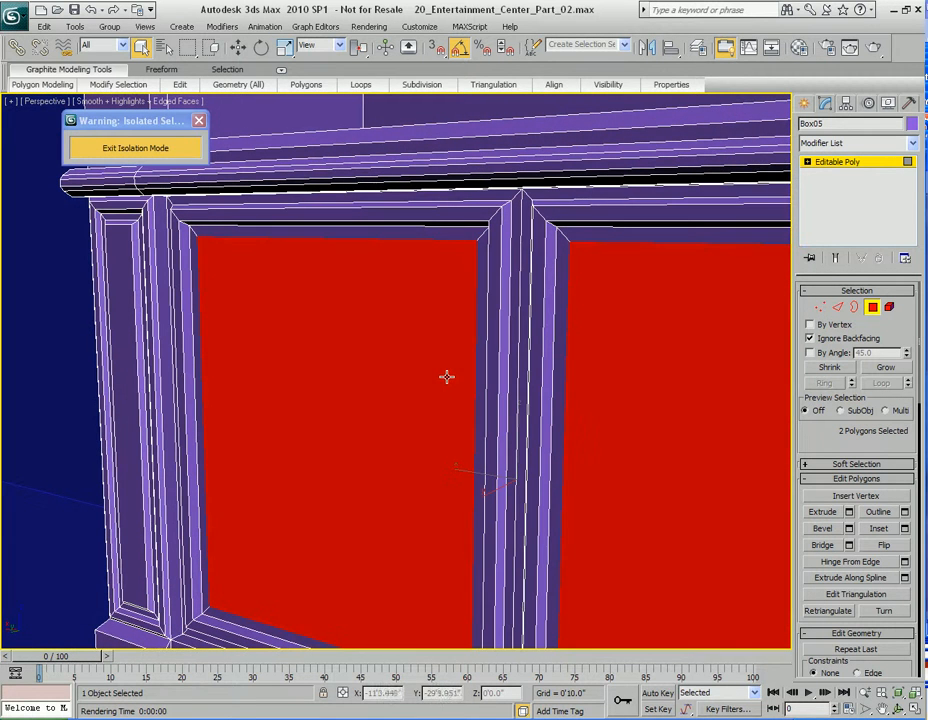
Bevel both inset door faces inward a second time by Local Normal, with height -0.68 inch and outline -0.33 inch.
{"action": "right_click", "coordinate": [436, 309]}
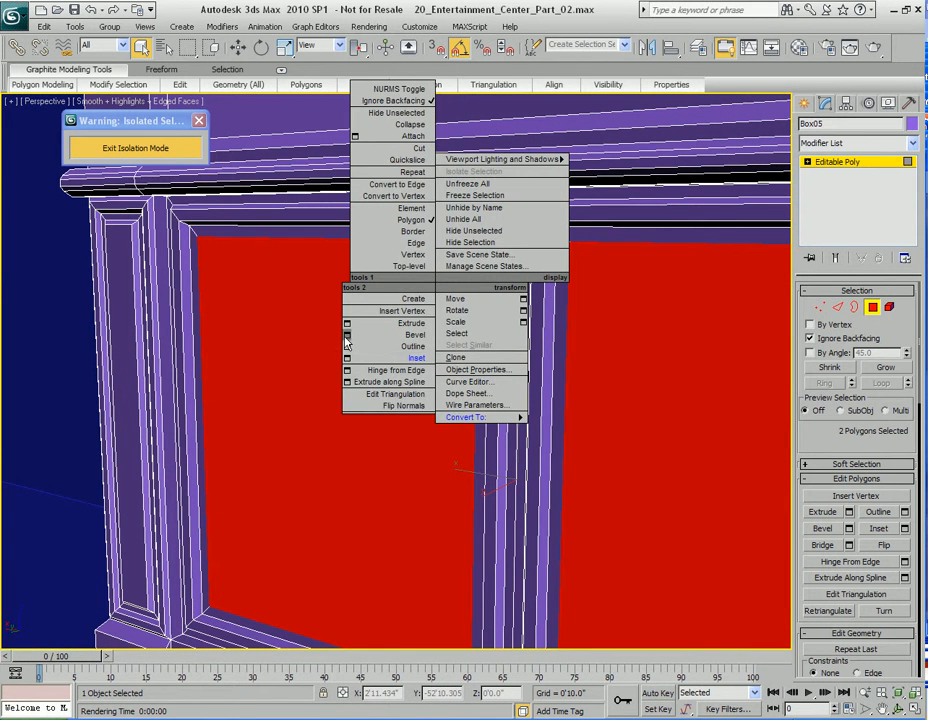
{"action": "left_click", "coordinate": [451, 341]}
{"action": "scroll", "coordinate": [258, 356], "scroll_direction": "up", "scroll_amount": 3}
{"action": "scroll", "coordinate": [280, 358], "scroll_direction": "down", "scroll_amount": 2}
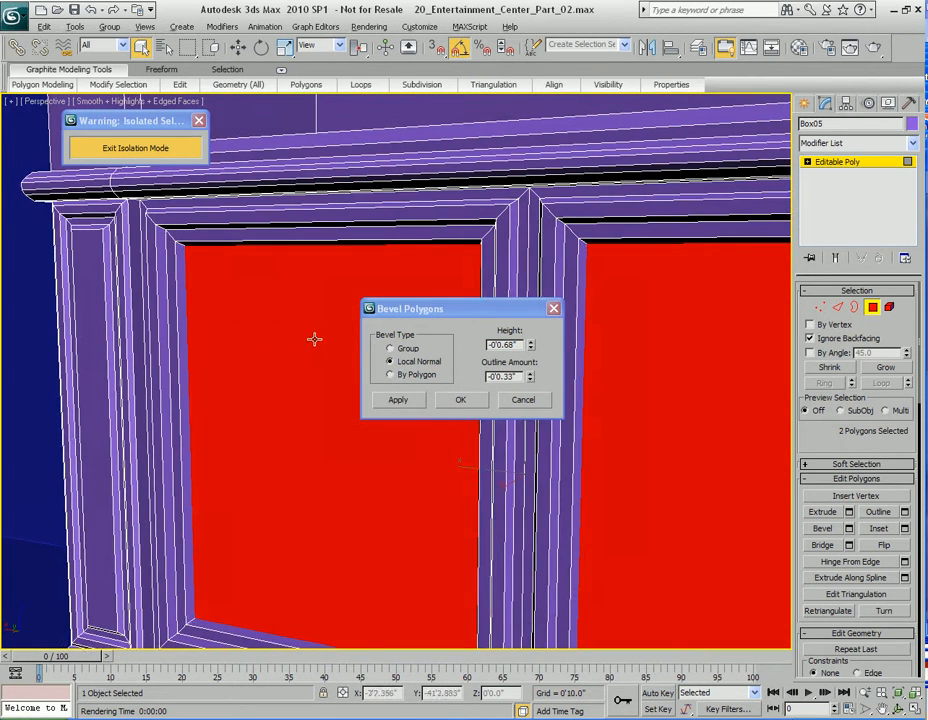
{"action": "scroll", "coordinate": [314, 343], "scroll_direction": "down", "scroll_amount": 1}
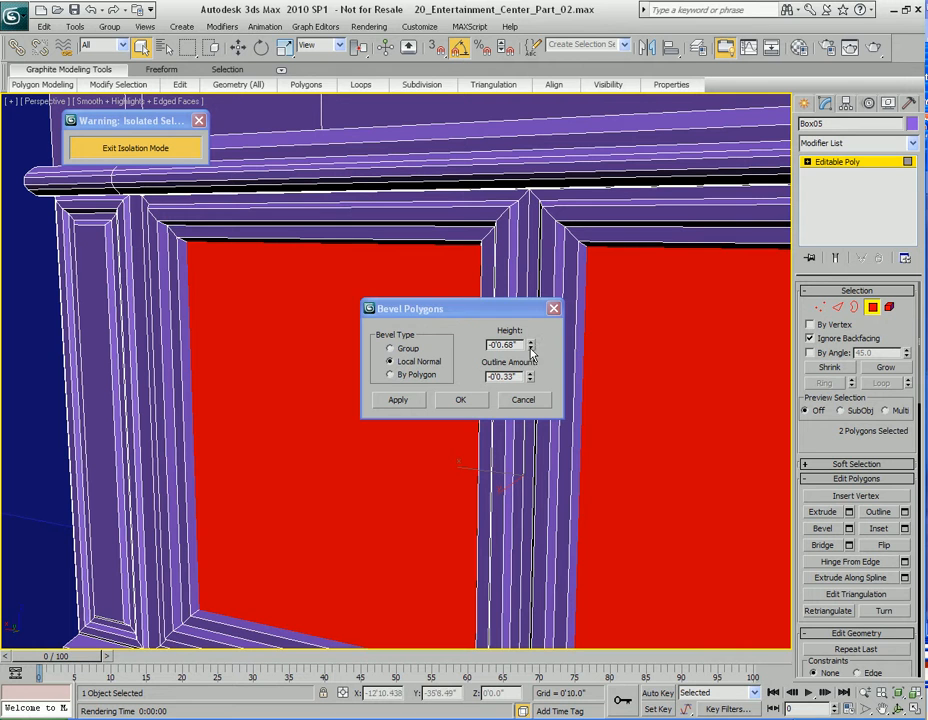
{"action": "left_click", "coordinate": [461, 400]}
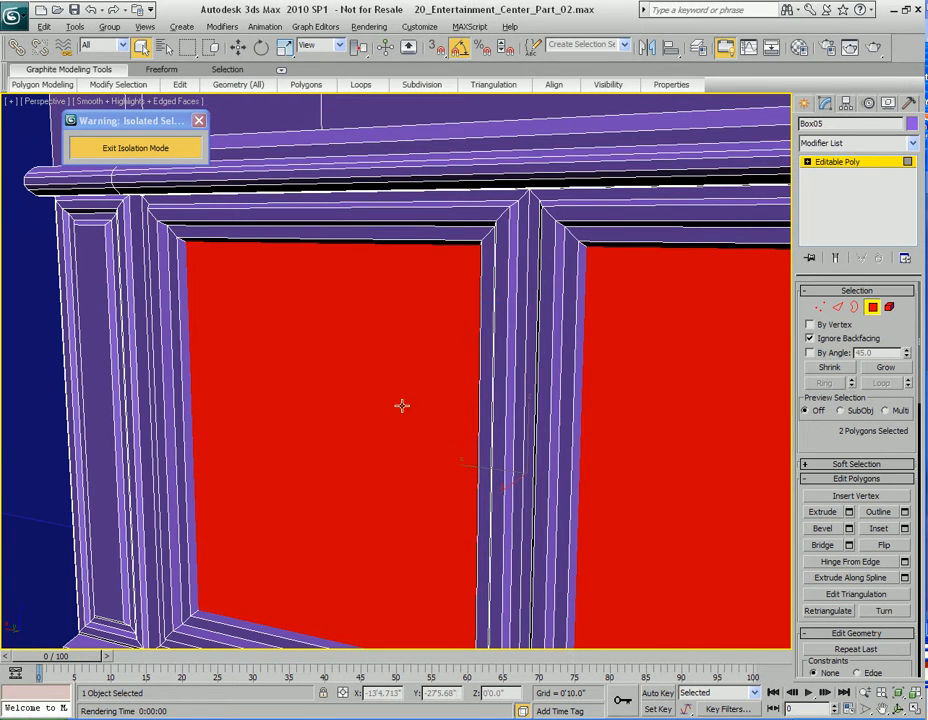
Inset the deeper recessed faces of both doors By Polygon by 0.82 inch to border the center panels.
{"action": "scroll", "coordinate": [417, 405], "scroll_direction": "up", "scroll_amount": 1}
{"action": "right_click", "coordinate": [374, 308]}
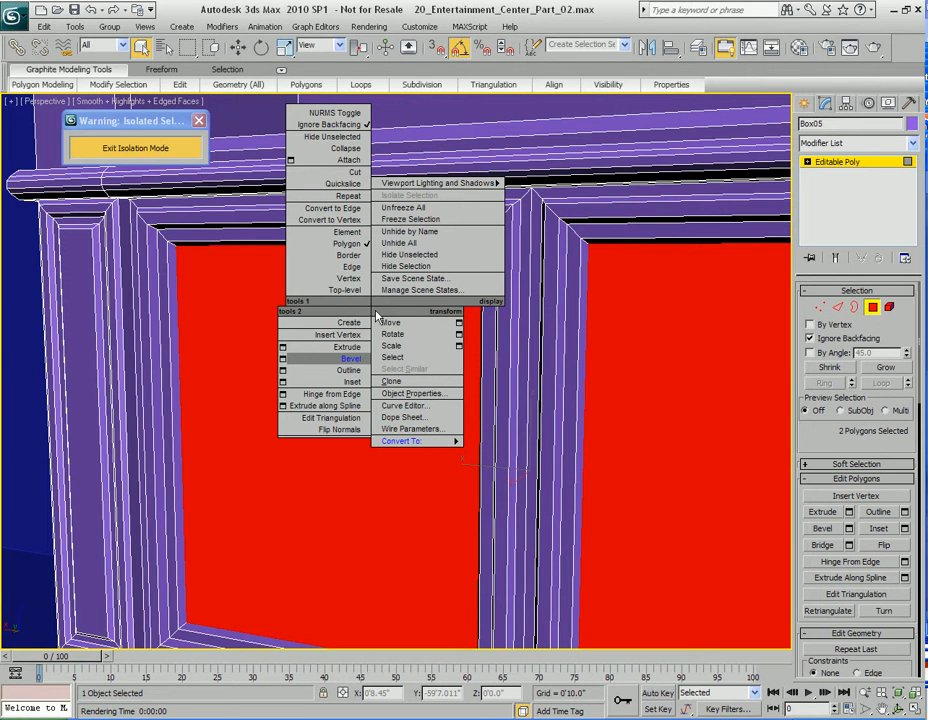
{"action": "left_click", "coordinate": [351, 381]}
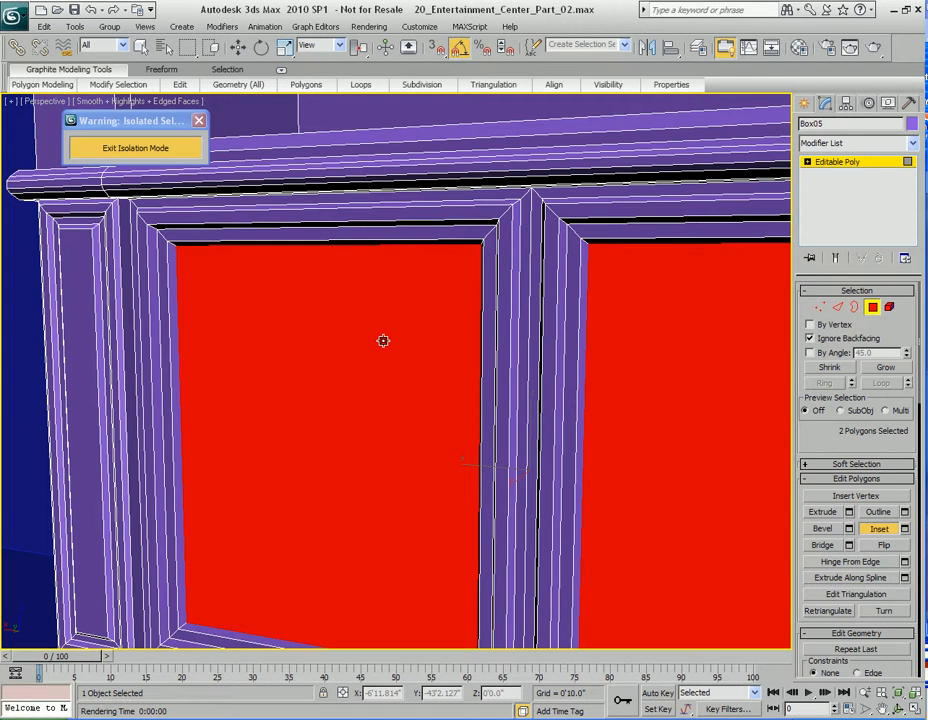
{"action": "right_click", "coordinate": [402, 329]}
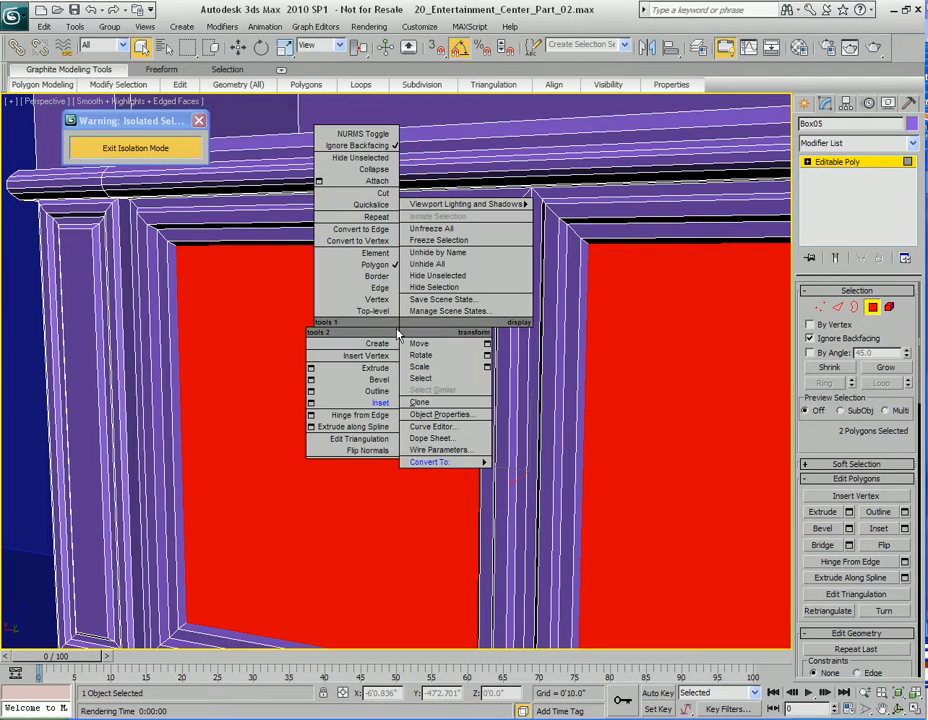
{"action": "left_click", "coordinate": [311, 402]}
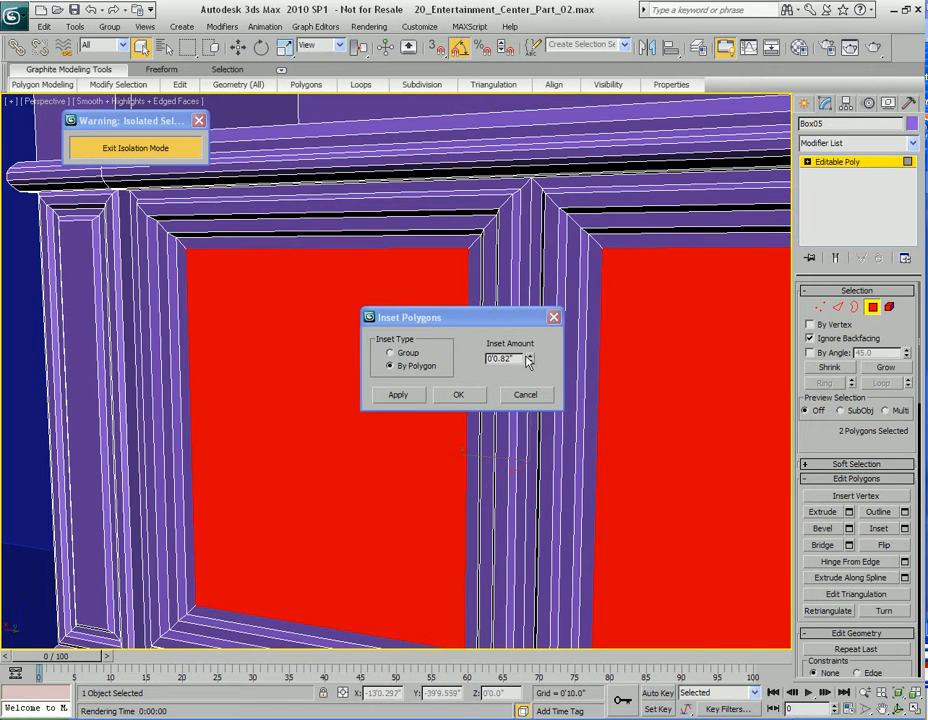
{"action": "left_click", "coordinate": [458, 400]}
Bevel both center panels outward by Local Normal with a height of 0.689 inch and an outline amount of -0.6 inch.
{"action": "right_click", "coordinate": [431, 318]}
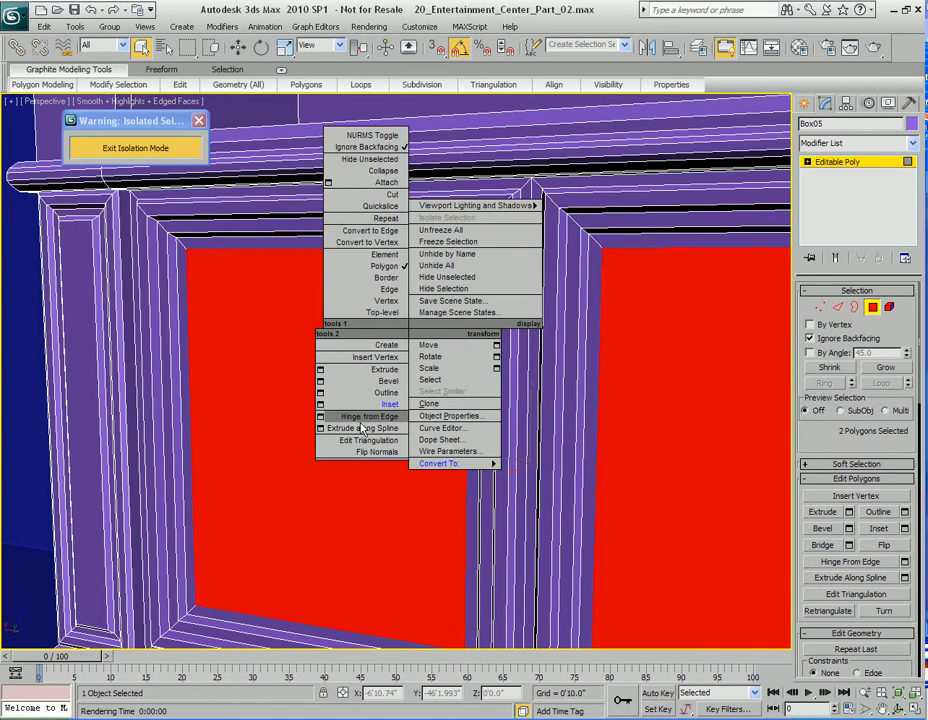
{"action": "left_click", "coordinate": [324, 381]}
{"action": "left_click_drag", "start_coordinate": [532, 347], "coordinate": [512, 226]}
{"action": "middle_click_drag", "start_coordinate": [513, 226], "coordinate": [259, 246], "text": "alt"}
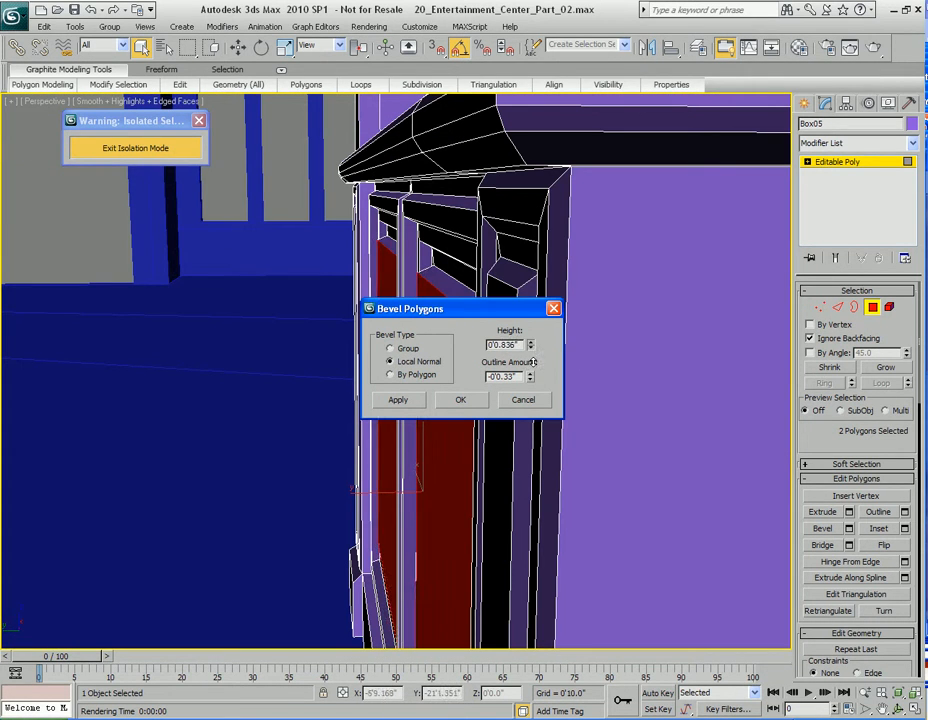
{"action": "left_click_drag", "start_coordinate": [533, 348], "coordinate": [530, 405]}
{"action": "middle_click_drag", "start_coordinate": [222, 344], "coordinate": [315, 347], "text": "alt"}
{"action": "left_click_drag", "start_coordinate": [530, 377], "coordinate": [528, 366]}
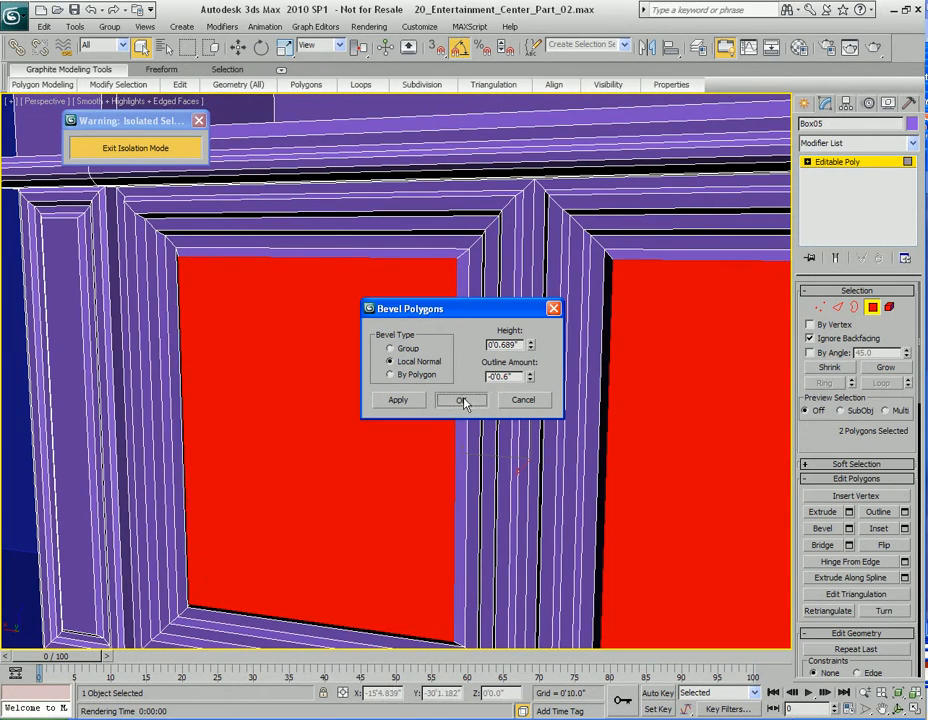
{"action": "left_click", "coordinate": [460, 399]}
Render the perspective view to check the paneled doors, close the render and leave polygon editing.
{"action": "scroll", "coordinate": [490, 408], "scroll_direction": "down", "scroll_amount": 6}
{"action": "key", "text": "shift+q"}
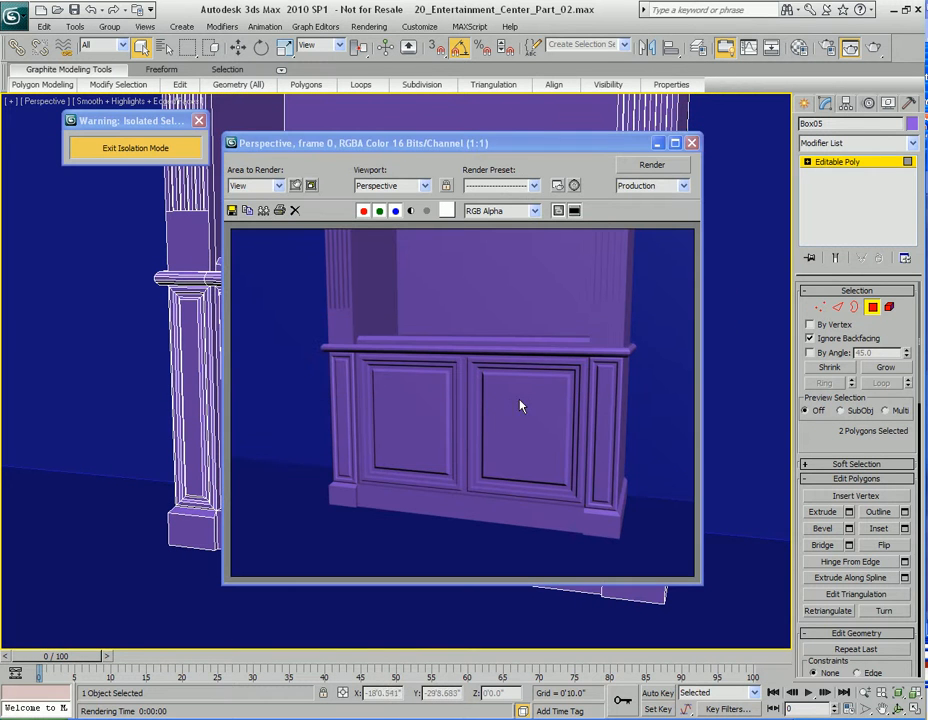
{"action": "left_click_drag", "start_coordinate": [927, 165], "coordinate": [927, 115]}
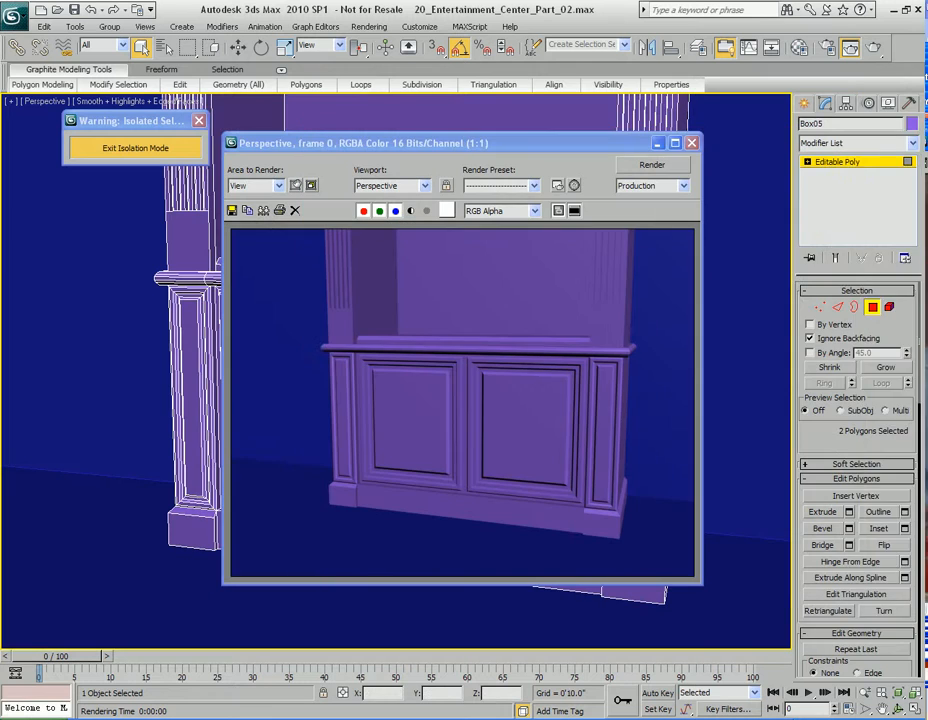
{"action": "left_click", "coordinate": [692, 143]}
{"action": "middle_click_drag", "start_coordinate": [570, 336], "coordinate": [544, 373]}
{"action": "key", "text": "4"}
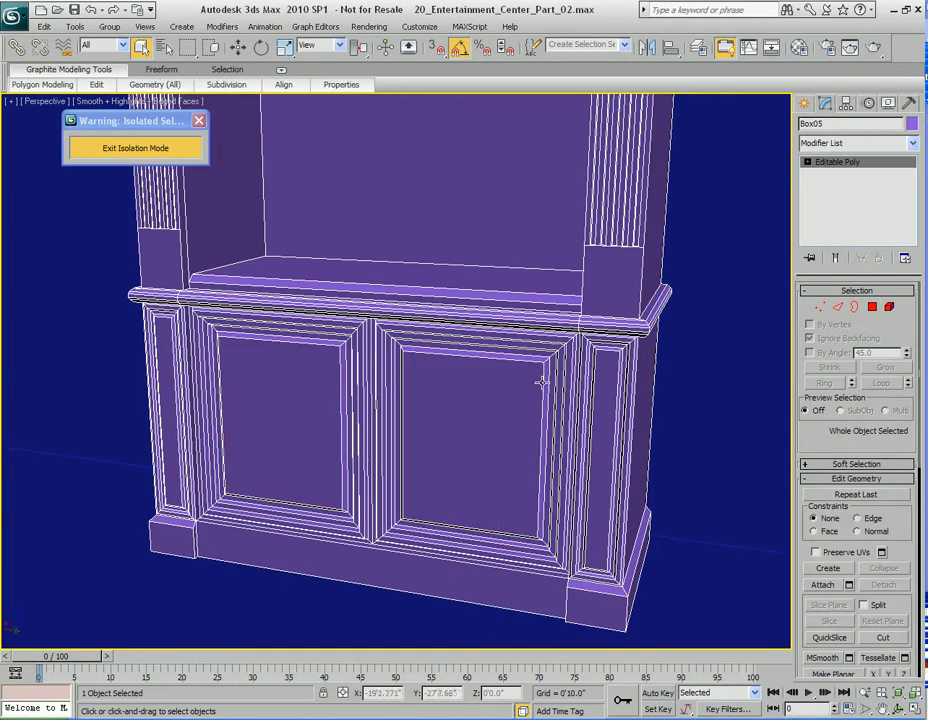
Examine the whole entertainment center from several angles, from the base and doors up to the upper section.
{"action": "scroll", "coordinate": [551, 395], "scroll_direction": "down", "scroll_amount": 3}
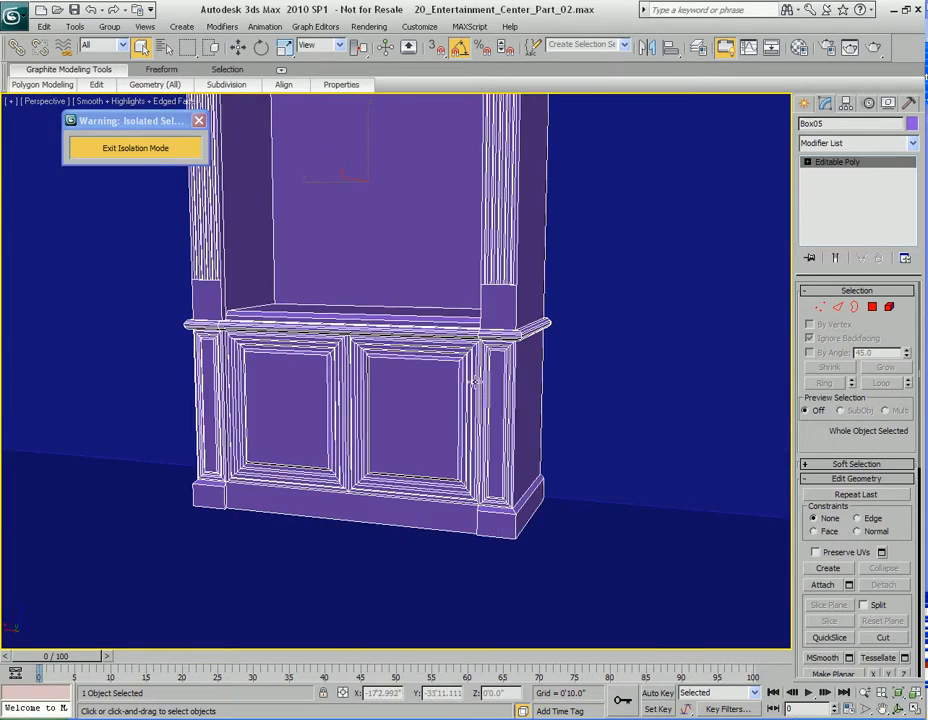
{"action": "scroll", "coordinate": [480, 388], "scroll_direction": "up", "scroll_amount": 3}
{"action": "middle_click_drag", "start_coordinate": [480, 388], "coordinate": [534, 410], "text": "alt"}
{"action": "scroll", "coordinate": [541, 408], "scroll_direction": "down", "scroll_amount": 3}
{"action": "middle_click_drag", "start_coordinate": [529, 342], "coordinate": [510, 400]}
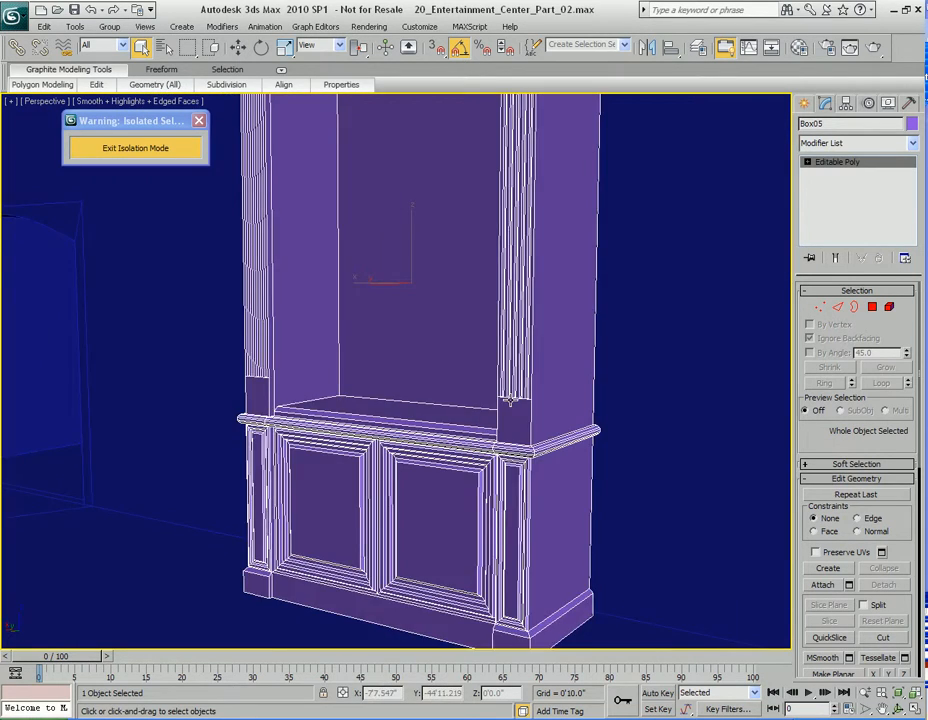
{"action": "scroll", "coordinate": [510, 402], "scroll_direction": "down", "scroll_amount": 3}
{"action": "middle_click_drag", "start_coordinate": [443, 385], "coordinate": [468, 386], "text": "alt"}
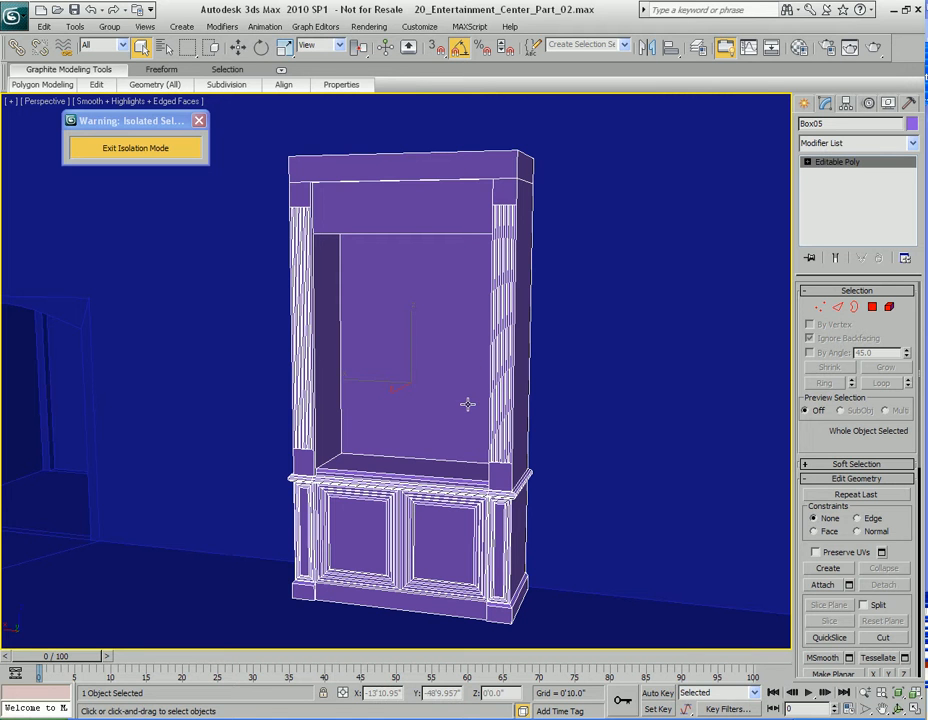
{"action": "middle_click_drag", "start_coordinate": [466, 379], "coordinate": [470, 362], "text": "alt"}
{"action": "scroll", "coordinate": [460, 381], "scroll_direction": "up", "scroll_amount": 3}
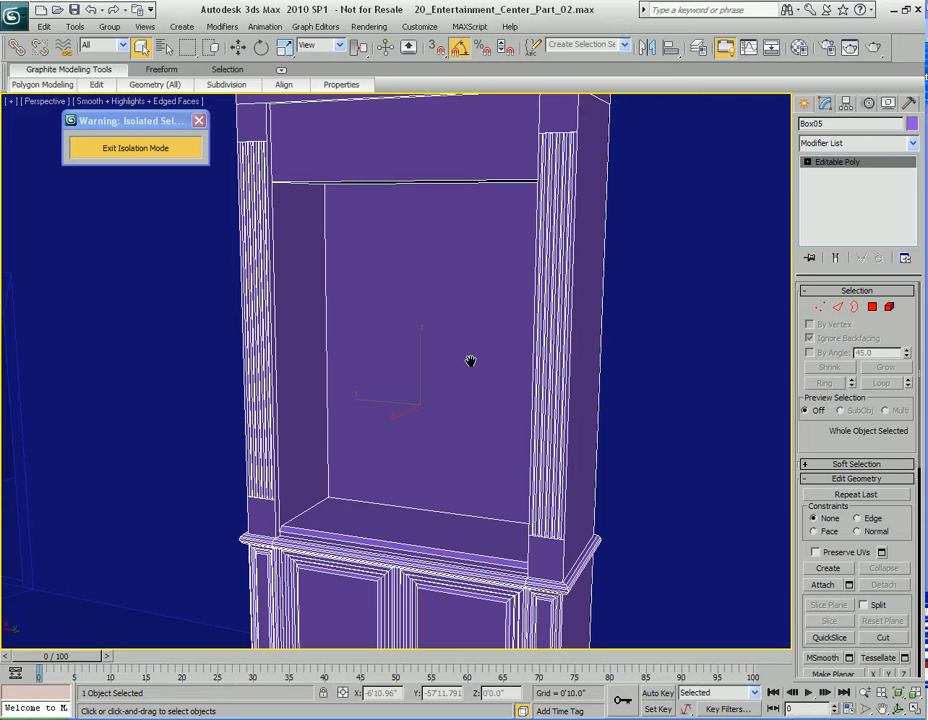
{"action": "middle_click_drag", "start_coordinate": [470, 262], "coordinate": [486, 416]}
{"action": "middle_click_drag", "start_coordinate": [539, 330], "coordinate": [547, 290], "text": "alt"}
{"action": "scroll", "coordinate": [541, 333], "scroll_direction": "down", "scroll_amount": 3}
{"action": "middle_click_drag", "start_coordinate": [541, 333], "coordinate": [516, 408]}
{"action": "middle_click_drag", "start_coordinate": [516, 408], "coordinate": [516, 400]}
{"action": "scroll", "coordinate": [572, 331], "scroll_direction": "up", "scroll_amount": 5}
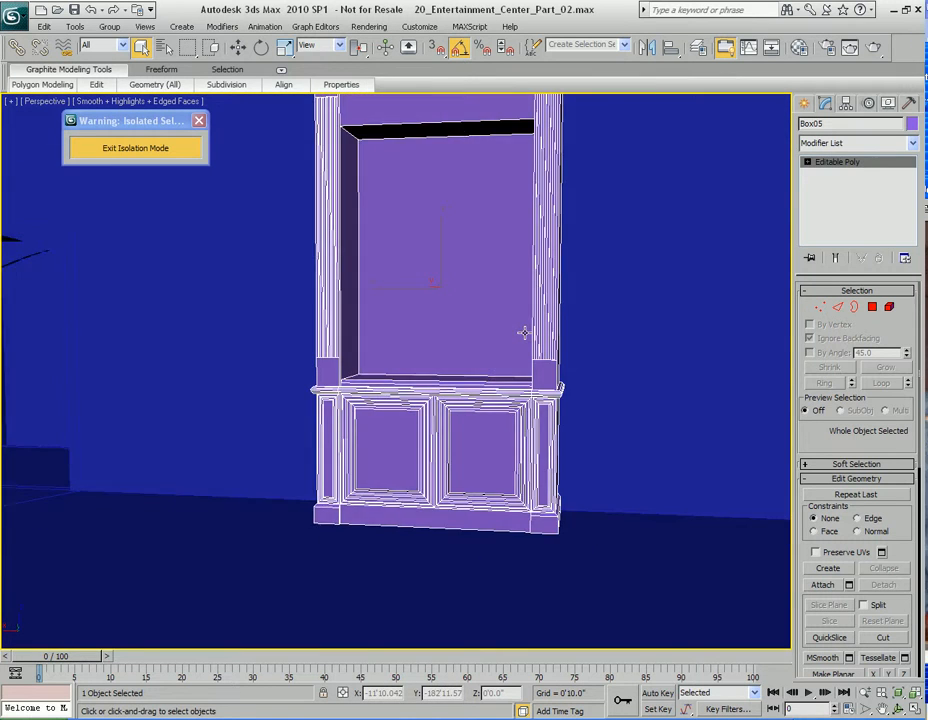
Bring the reference photo into view to compare the cabinet with it, and move the photo out of the way.
{"action": "left_click_drag", "start_coordinate": [926, 205], "coordinate": [483, 120]}
{"action": "scroll", "coordinate": [477, 423], "scroll_direction": "down", "scroll_amount": 1}
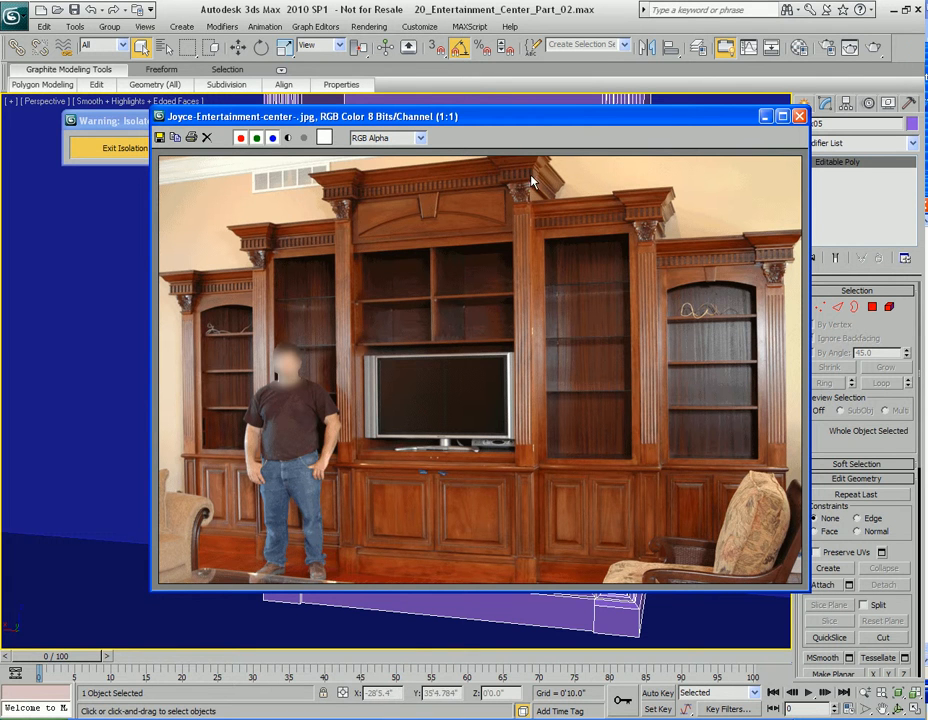
{"action": "left_click_drag", "start_coordinate": [576, 119], "coordinate": [926, 119]}
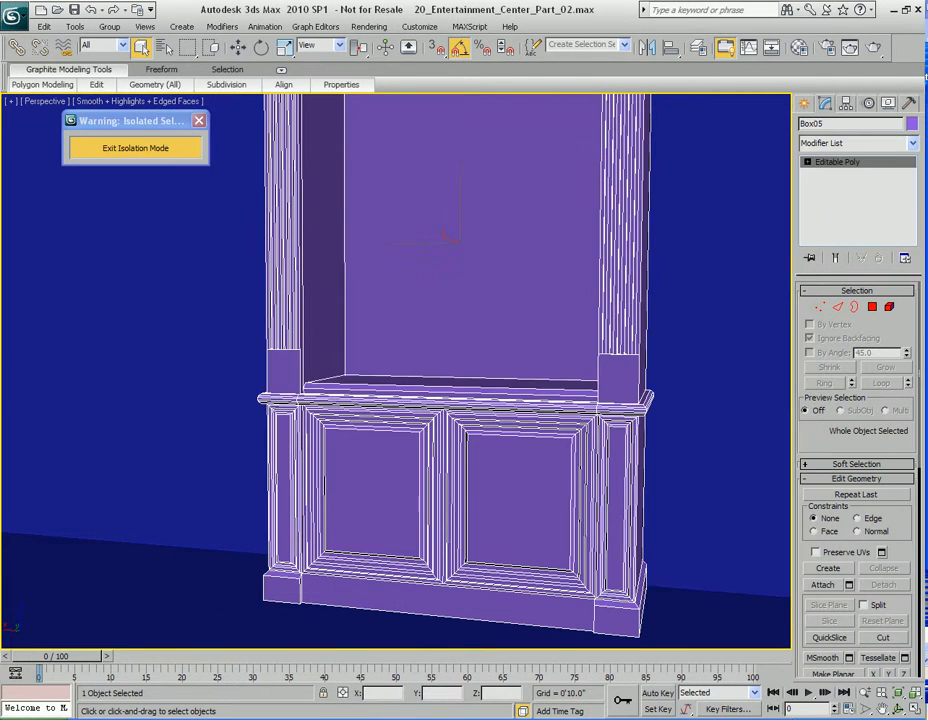
Save the scene file with the finished lower cabinet section.
{"action": "key", "text": "ctrl+s"}
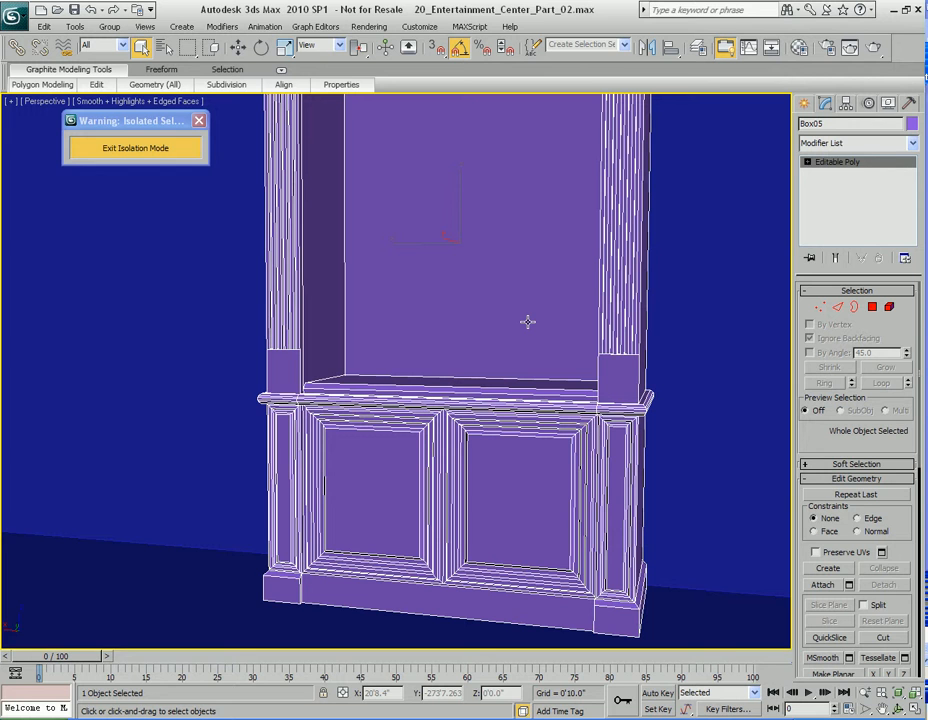
{"action": "middle_click_drag", "start_coordinate": [512, 248], "coordinate": [509, 420]}
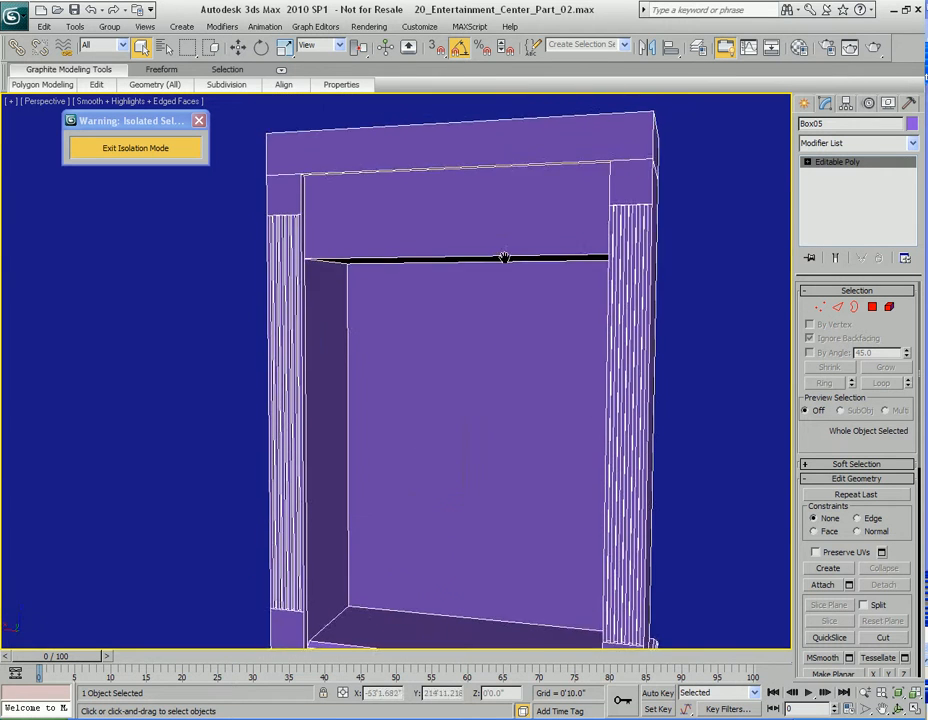